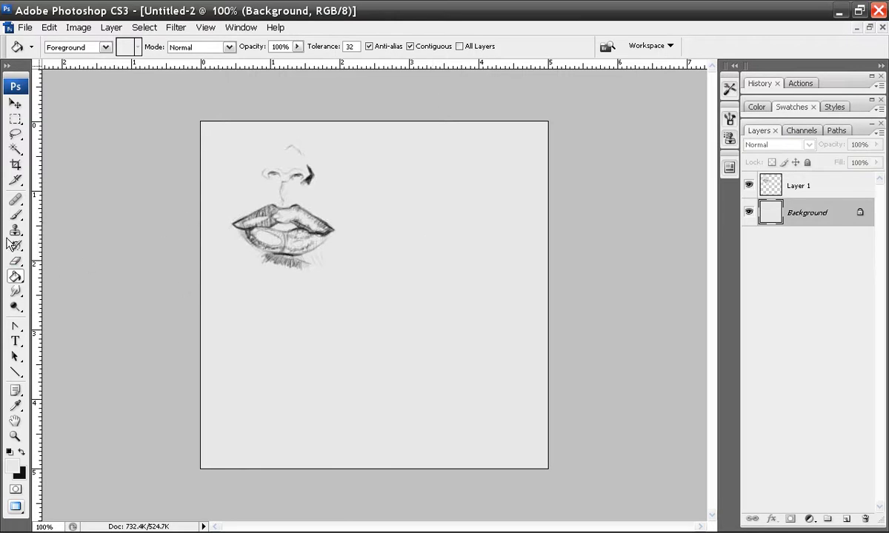
- Select the Brush tool and add a new empty layer directly above Layer 1
{"action": "left_click", "coordinate": [16, 215]}
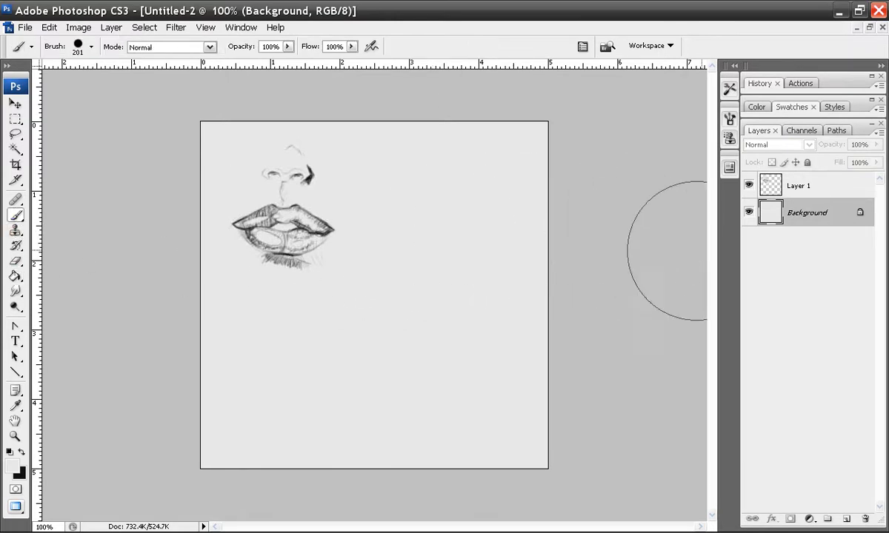
{"action": "left_click", "coordinate": [757, 183]}
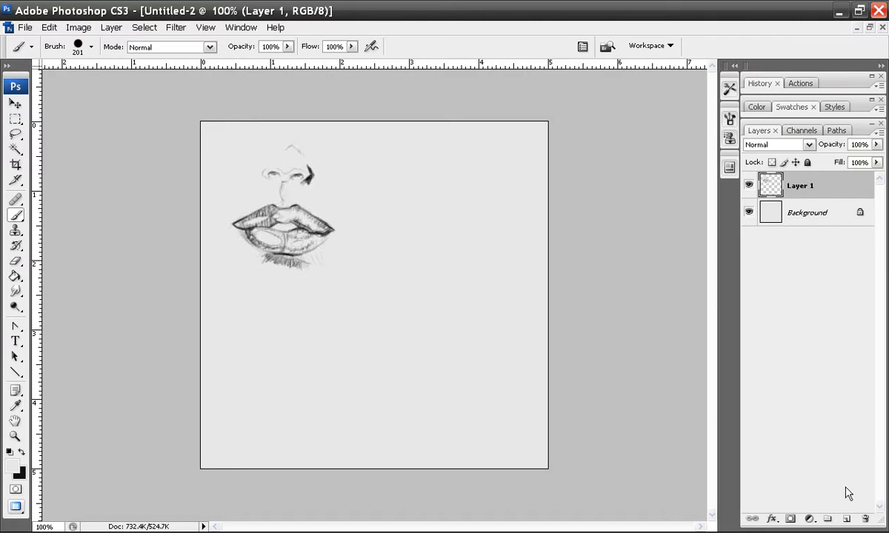
{"action": "left_click", "coordinate": [848, 520]}
- Choose a small hard round brush preset and set its master diameter to 26 px
{"action": "right_click", "coordinate": [391, 252]}
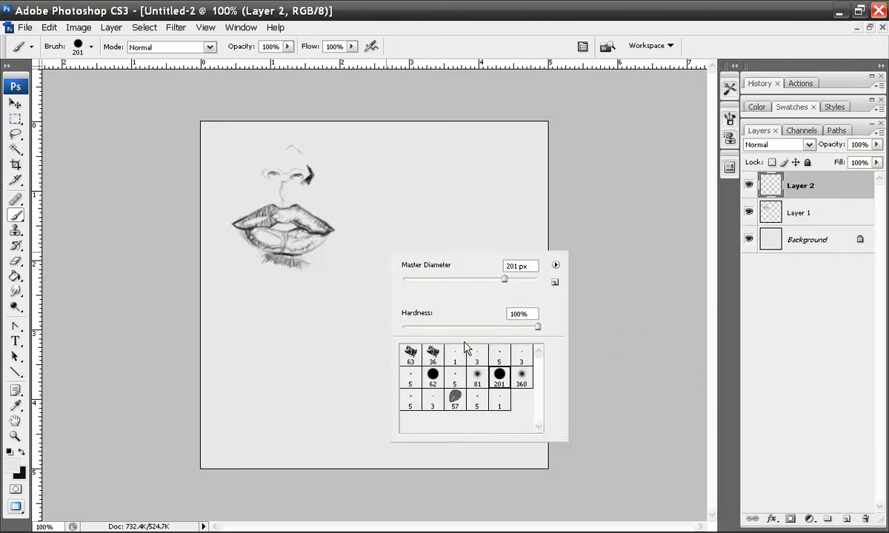
{"action": "left_click", "coordinate": [411, 400]}
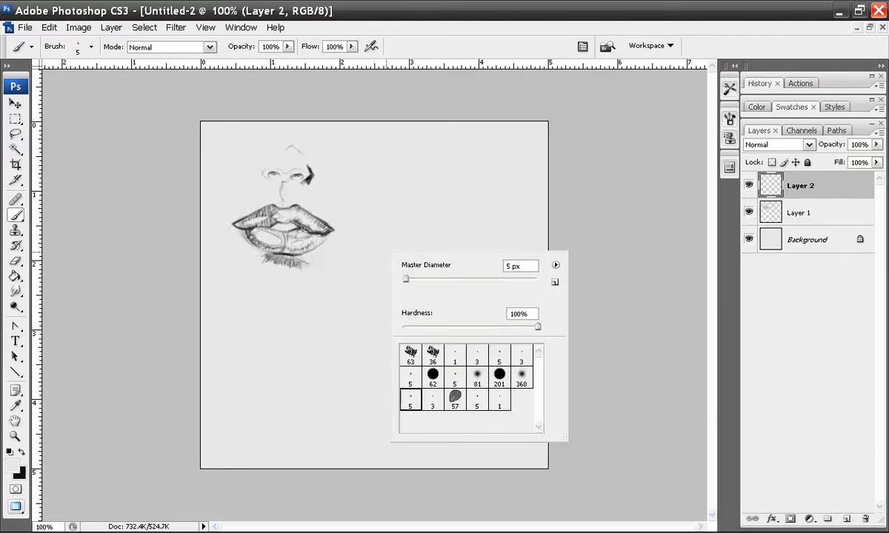
{"action": "left_click", "coordinate": [412, 386]}
{"action": "type", "text": "26"}
{"action": "key", "text": "Return"}
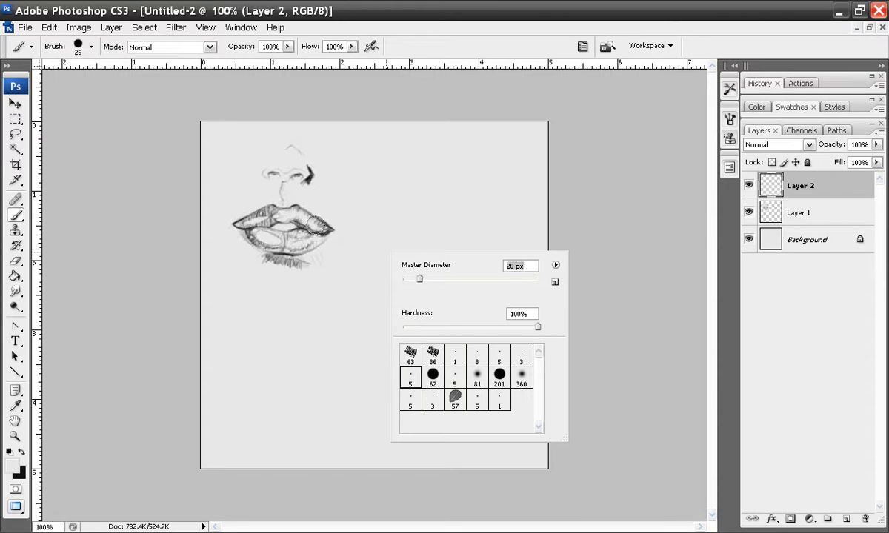
{"action": "key", "text": "Return"}
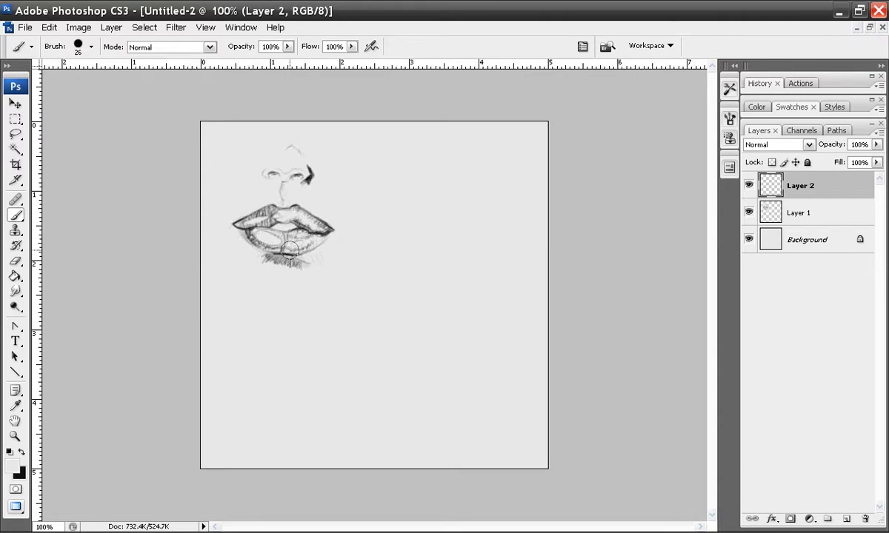
- Expand the colour swatches and set the foreground colour to light teal
{"action": "key", "text": "ctrl+plus"}
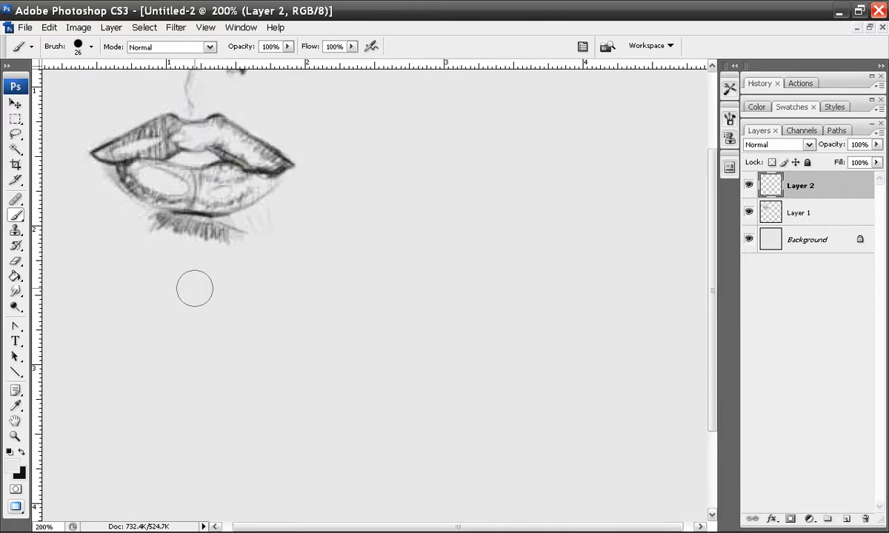
{"action": "left_click_drag", "start_coordinate": [268, 212], "coordinate": [283, 334]}
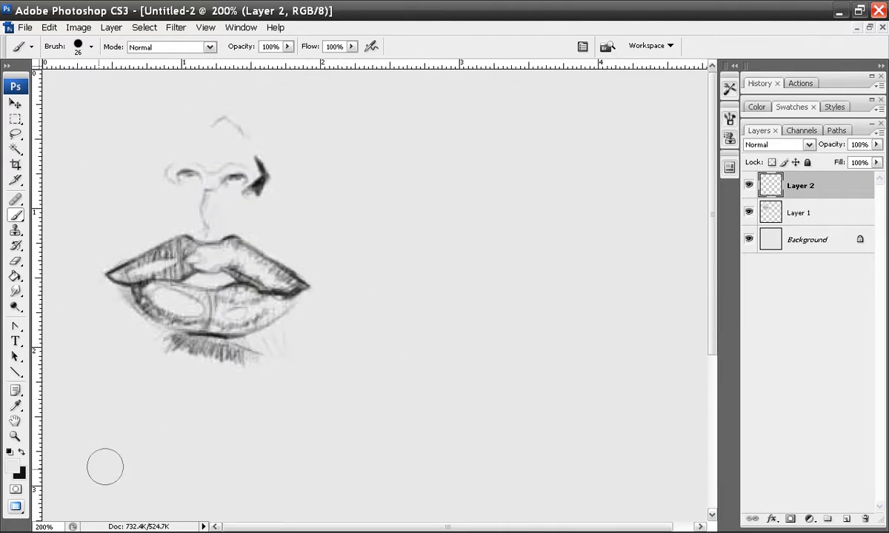
{"action": "left_click", "coordinate": [804, 106]}
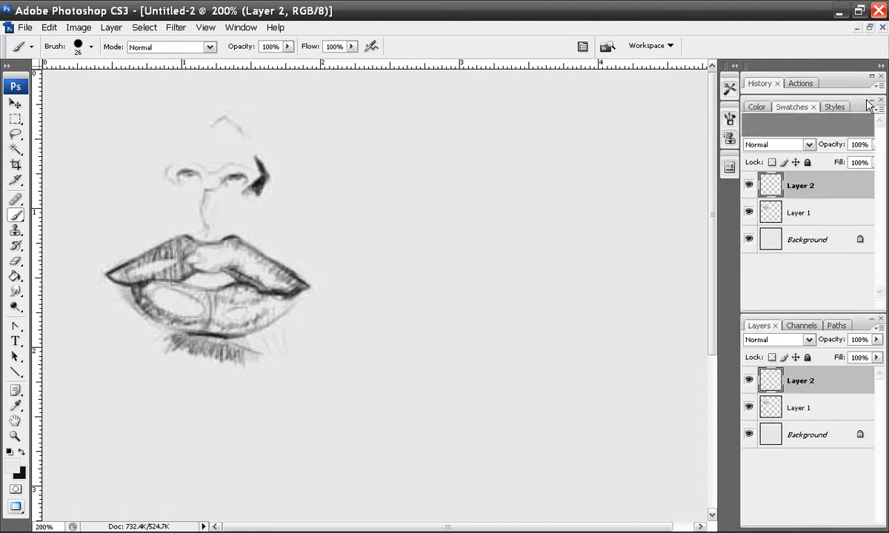
{"action": "left_click", "coordinate": [763, 124]}
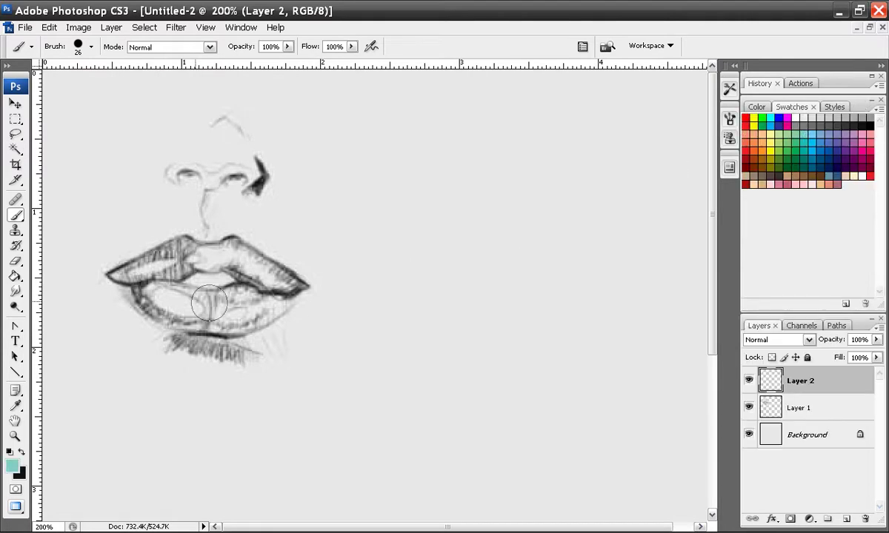
- Paint five teal ovals over the lip sketch, three across the upper lip and two on the lower lip
{"action": "left_click_drag", "start_coordinate": [158, 248], "coordinate": [190, 250]}
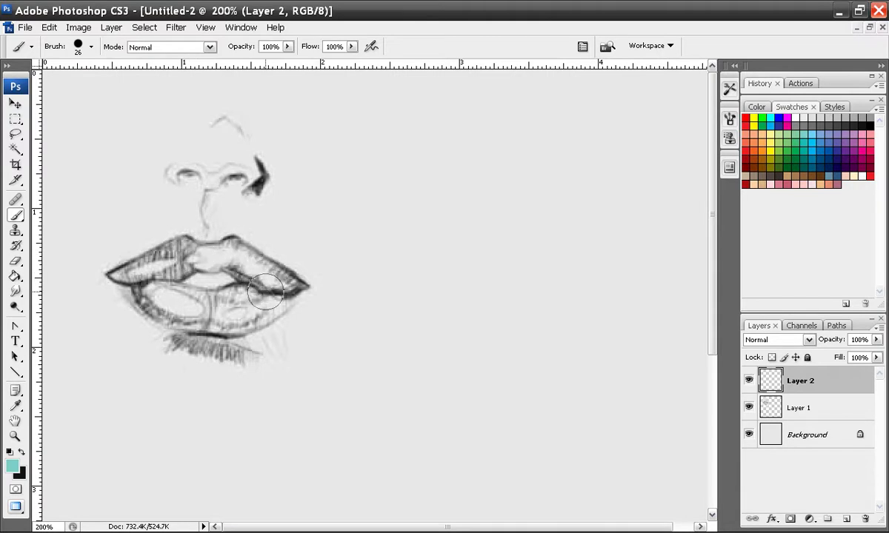
{"action": "left_click_drag", "start_coordinate": [262, 294], "coordinate": [246, 275]}
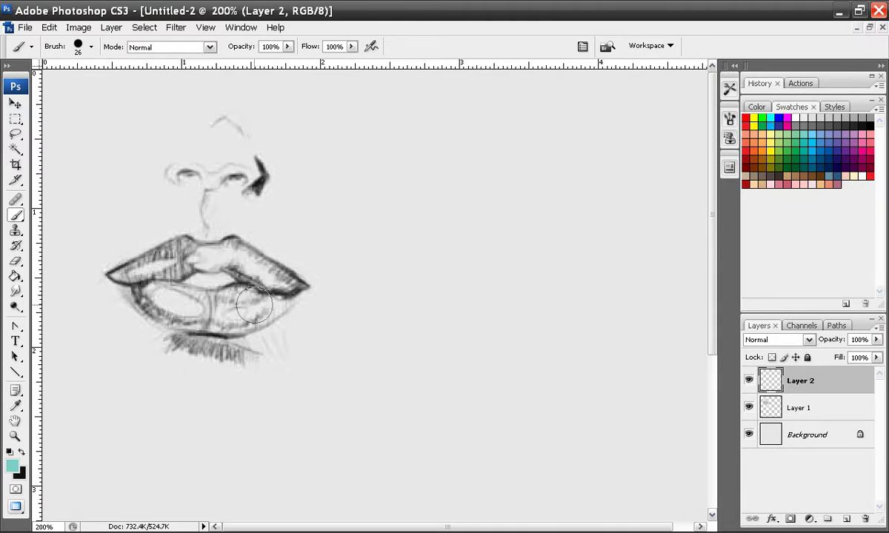
{"action": "mouse_move", "coordinate": [145, 308]}
{"action": "left_mouse_down"}
{"action": "mouse_move", "coordinate": [164, 277]}
{"action": "mouse_move", "coordinate": [215, 317]}
{"action": "mouse_move", "coordinate": [135, 290]}
{"action": "mouse_move", "coordinate": [152, 268]}
{"action": "mouse_move", "coordinate": [137, 259]}
{"action": "left_mouse_up"}
{"action": "mouse_move", "coordinate": [193, 242]}
{"action": "left_mouse_down"}
{"action": "mouse_move", "coordinate": [155, 249]}
{"action": "mouse_move", "coordinate": [164, 244]}
{"action": "mouse_move", "coordinate": [168, 257]}
{"action": "mouse_move", "coordinate": [169, 235]}
{"action": "mouse_move", "coordinate": [177, 249]}
{"action": "mouse_move", "coordinate": [152, 248]}
{"action": "mouse_move", "coordinate": [145, 271]}
{"action": "mouse_move", "coordinate": [168, 234]}
{"action": "mouse_move", "coordinate": [132, 286]}
{"action": "left_mouse_up"}
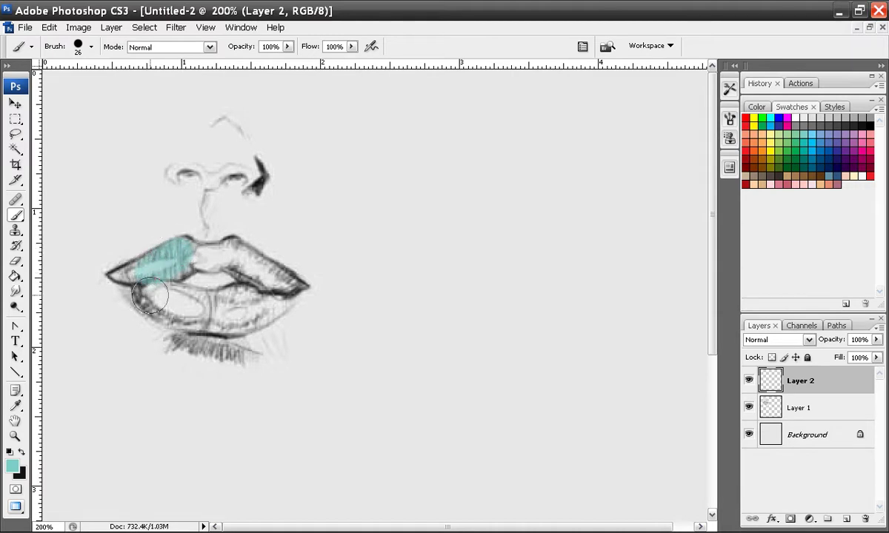
{"action": "mouse_move", "coordinate": [201, 233]}
{"action": "left_mouse_down"}
{"action": "mouse_move", "coordinate": [199, 259]}
{"action": "mouse_move", "coordinate": [238, 249]}
{"action": "mouse_move", "coordinate": [271, 263]}
{"action": "mouse_move", "coordinate": [238, 258]}
{"action": "mouse_move", "coordinate": [264, 273]}
{"action": "mouse_move", "coordinate": [278, 268]}
{"action": "mouse_move", "coordinate": [240, 263]}
{"action": "mouse_move", "coordinate": [242, 304]}
{"action": "mouse_move", "coordinate": [265, 296]}
{"action": "mouse_move", "coordinate": [225, 303]}
{"action": "mouse_move", "coordinate": [222, 317]}
{"action": "mouse_move", "coordinate": [259, 305]}
{"action": "mouse_move", "coordinate": [174, 297]}
{"action": "left_mouse_up"}
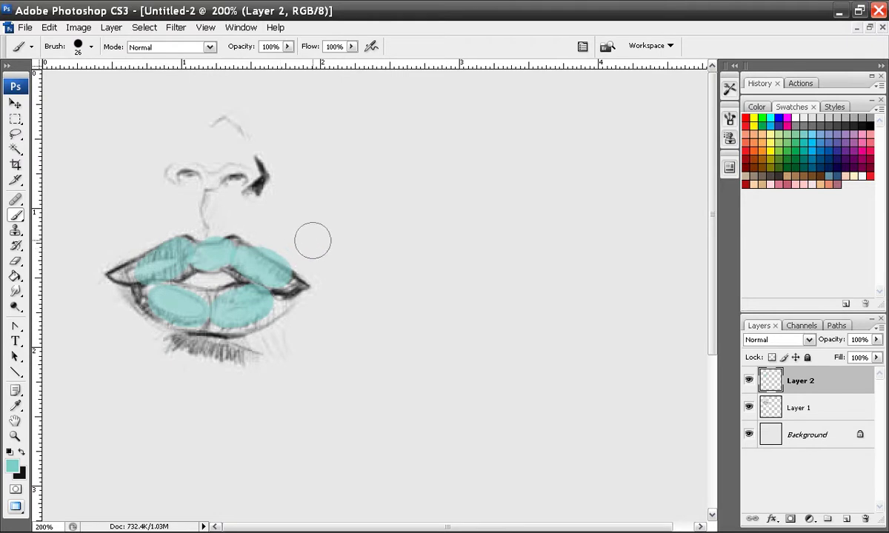
- Undo all the teal oval strokes over the lips
{"action": "key", "text": "ctrl+alt+z"}
{"action": "key", "text": "ctrl+alt+z"}
{"action": "key", "text": "ctrl+alt+z"}
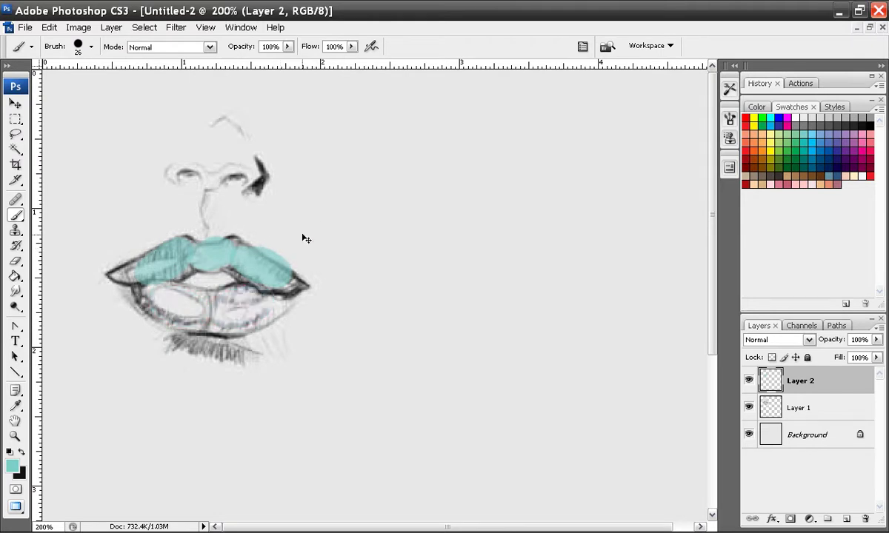
{"action": "key", "text": "ctrl+alt+z"}
{"action": "key", "text": "ctrl+alt+z"}
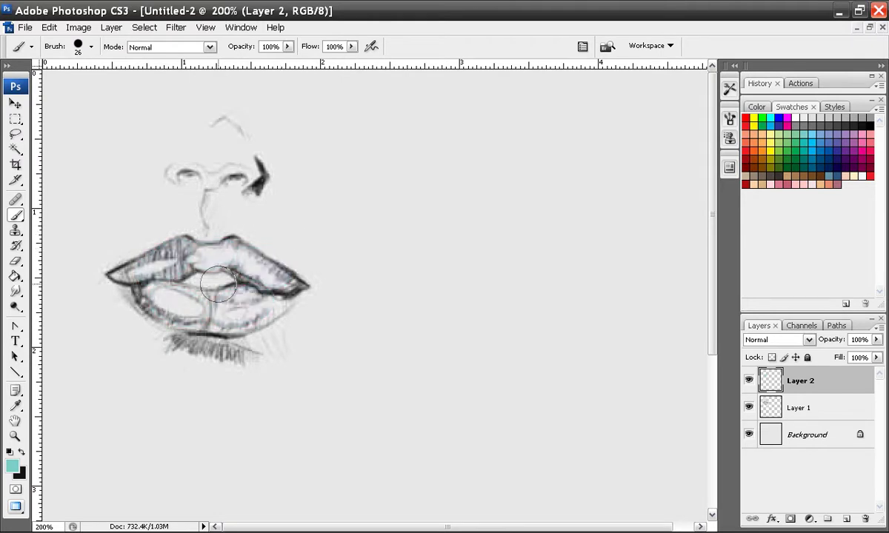
- Switch to the 5 px hard round brush and set the foreground colour to red, discarding the teal test stroke
{"action": "right_click", "coordinate": [252, 256]}
{"action": "left_click", "coordinate": [273, 382]}
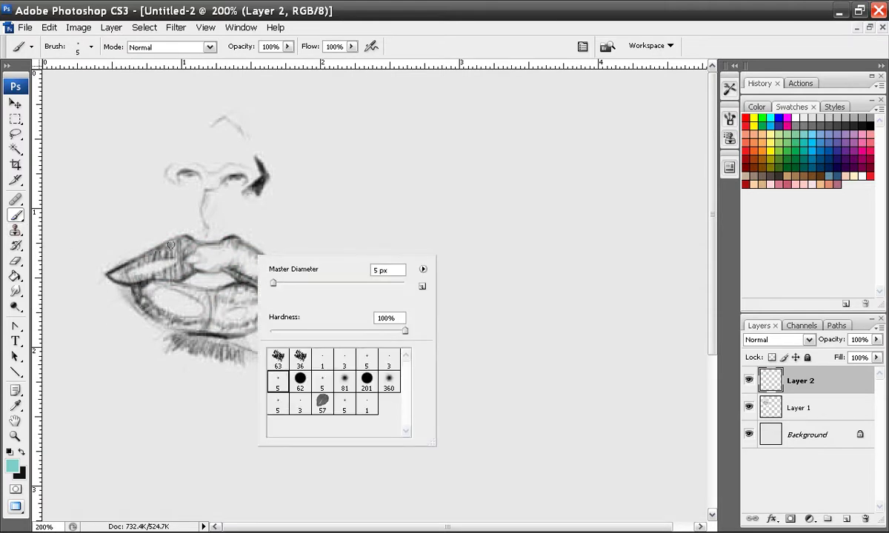
{"action": "left_click", "coordinate": [158, 231]}
{"action": "mouse_move", "coordinate": [164, 243]}
{"action": "left_mouse_down"}
{"action": "mouse_move", "coordinate": [160, 255]}
{"action": "mouse_move", "coordinate": [179, 279]}
{"action": "left_mouse_up"}
{"action": "key", "text": "ctrl+alt+z"}
{"action": "left_click", "coordinate": [747, 152]}
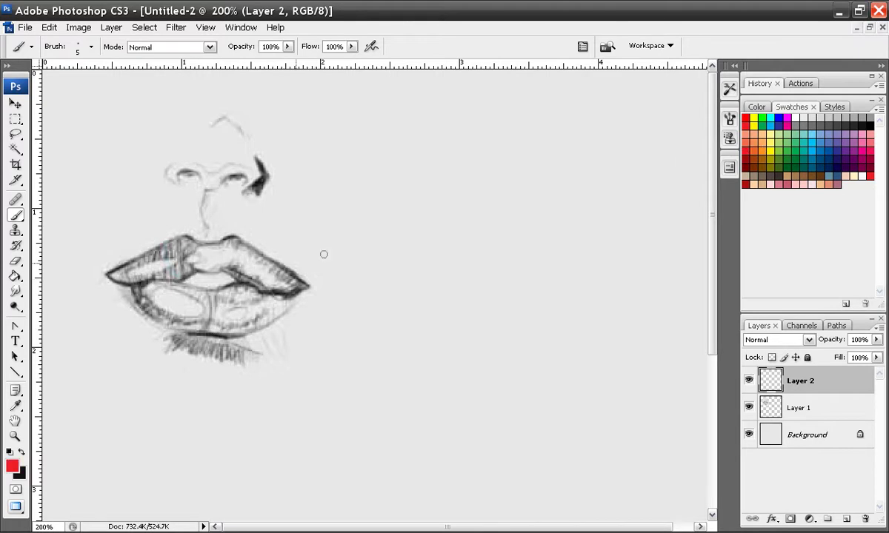
- Draw red contour curves down both sides of the upper lip and across the centre and both halves of the lower lip
{"action": "left_click_drag", "start_coordinate": [164, 241], "coordinate": [178, 278]}
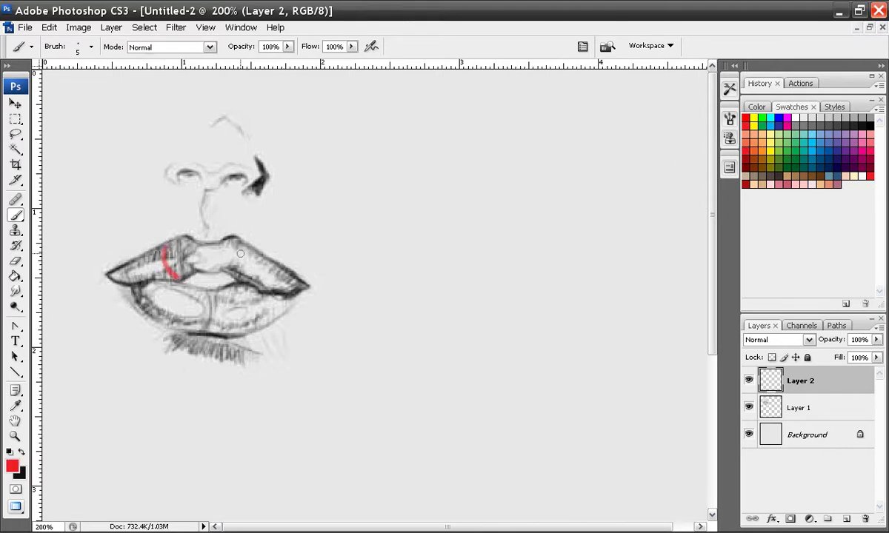
{"action": "left_click_drag", "start_coordinate": [248, 247], "coordinate": [213, 326]}
{"action": "left_click_drag", "start_coordinate": [233, 290], "coordinate": [242, 315]}
{"action": "left_click_drag", "start_coordinate": [181, 291], "coordinate": [168, 318]}
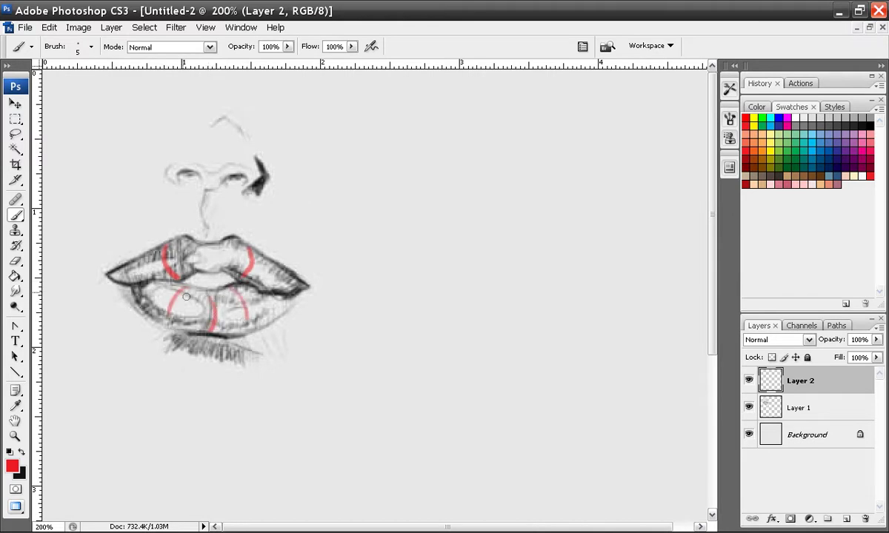
- Undo all the red contour strokes on the lips
{"action": "key", "text": "ctrl+alt+z"}
{"action": "key", "text": "ctrl+alt+z"}
{"action": "key", "text": "ctrl+alt+z"}
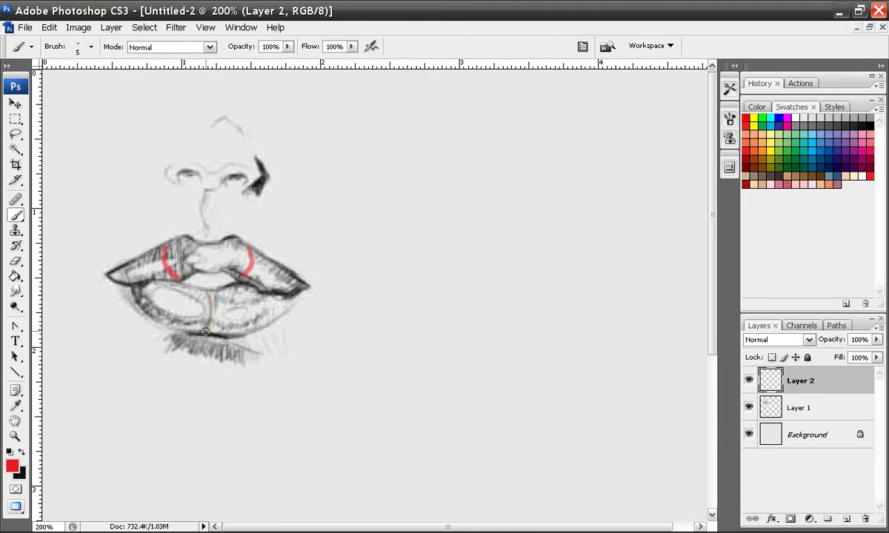
{"action": "key", "text": "ctrl+alt+z"}
{"action": "key", "text": "ctrl+alt+z"}
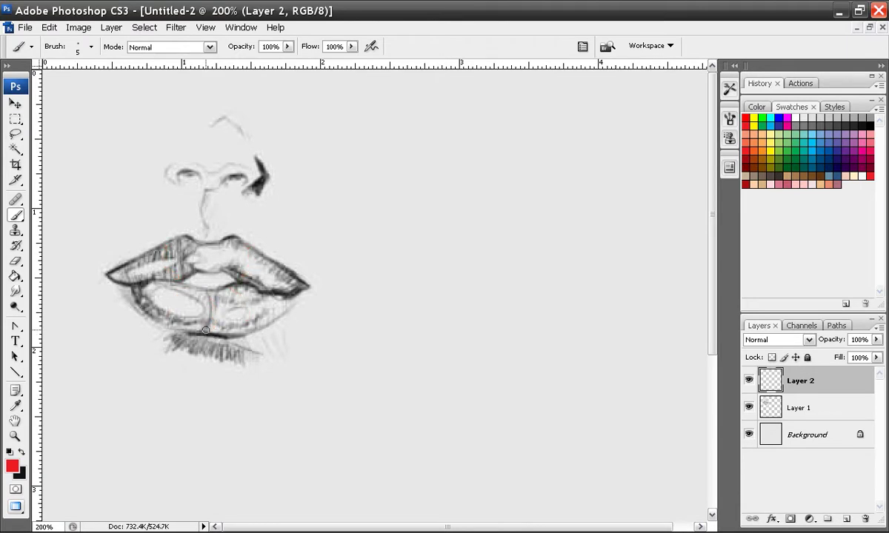
- Move the side-profile nose and mouth sketch on Layer 2 slightly to the right
{"action": "key", "text": "ctrl+alt+0"}
{"action": "key", "text": "l"}
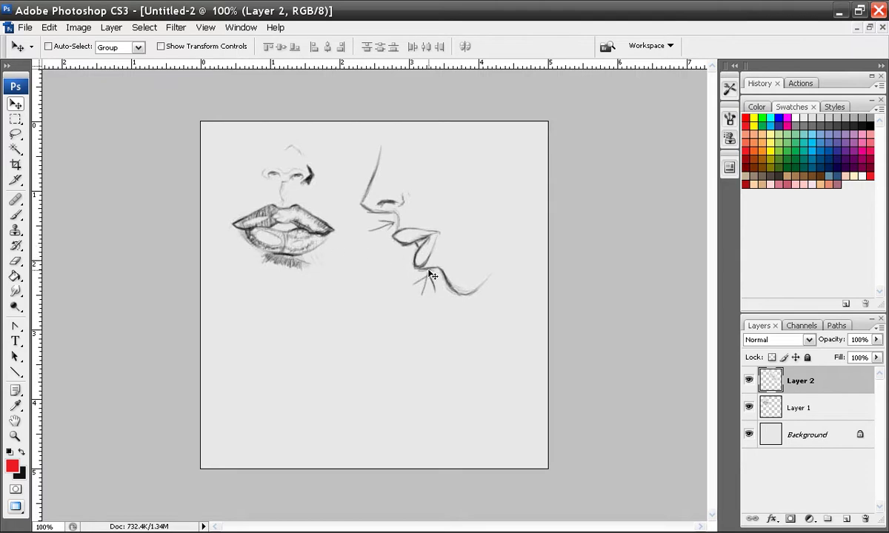
{"action": "left_click_drag", "start_coordinate": [404, 258], "coordinate": [409, 259]}
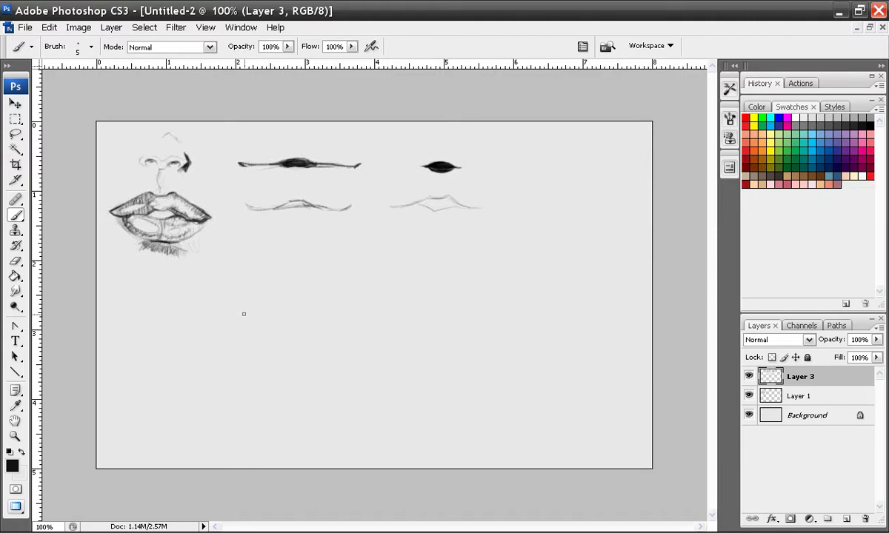
- Draw a horizontal guide line below the sketches, plus the upper lip's central dip and left slope above it
{"action": "left_click_drag", "start_coordinate": [249, 317], "coordinate": [389, 317]}
{"action": "key", "text": "ctrl+plus"}
{"action": "left_click_drag", "start_coordinate": [235, 323], "coordinate": [322, 257]}
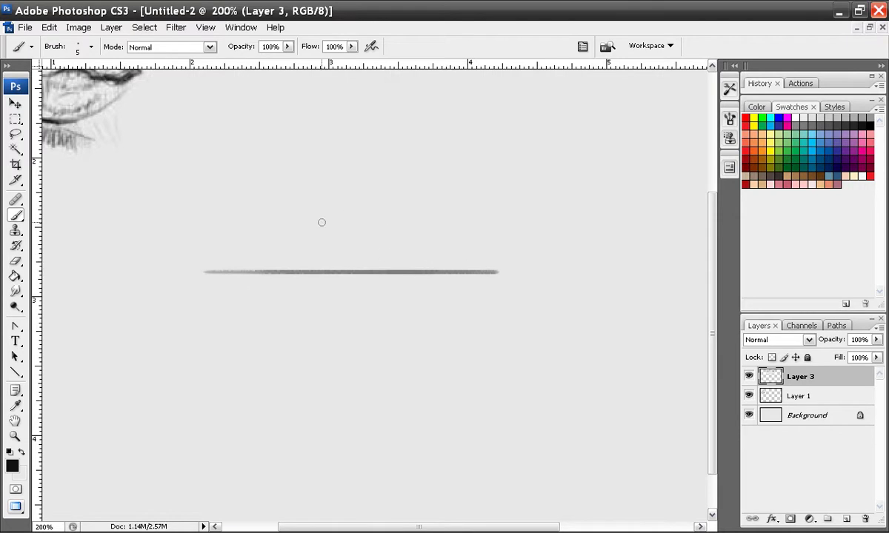
{"action": "mouse_move", "coordinate": [323, 231]}
{"action": "left_mouse_down"}
{"action": "mouse_move", "coordinate": [379, 229]}
{"action": "mouse_move", "coordinate": [347, 239]}
{"action": "mouse_move", "coordinate": [320, 229]}
{"action": "mouse_move", "coordinate": [356, 237]}
{"action": "mouse_move", "coordinate": [384, 228]}
{"action": "mouse_move", "coordinate": [333, 235]}
{"action": "left_mouse_up"}
{"action": "left_click_drag", "start_coordinate": [319, 231], "coordinate": [213, 269]}
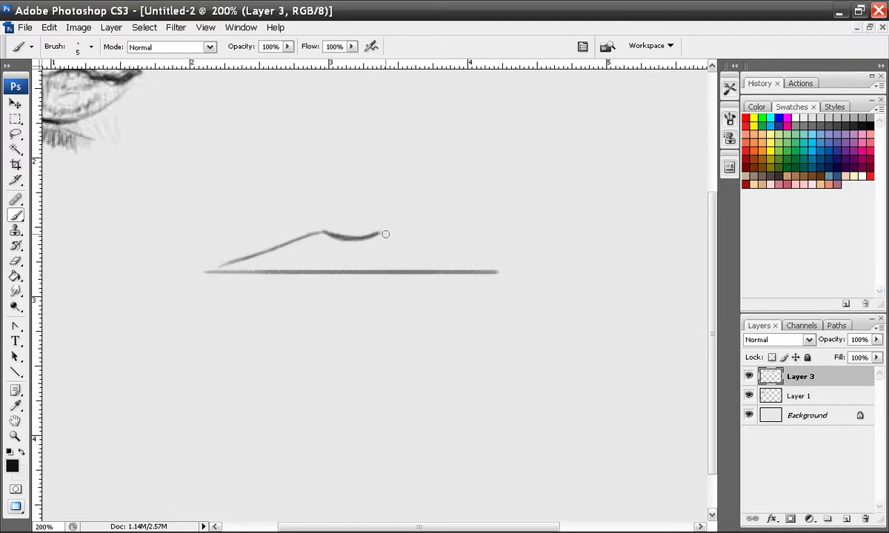
- Try sketching the upper lip's right slope down to the guide line, then undo those strokes
{"action": "left_click_drag", "start_coordinate": [382, 230], "coordinate": [459, 254]}
{"action": "left_click_drag", "start_coordinate": [384, 226], "coordinate": [493, 268]}
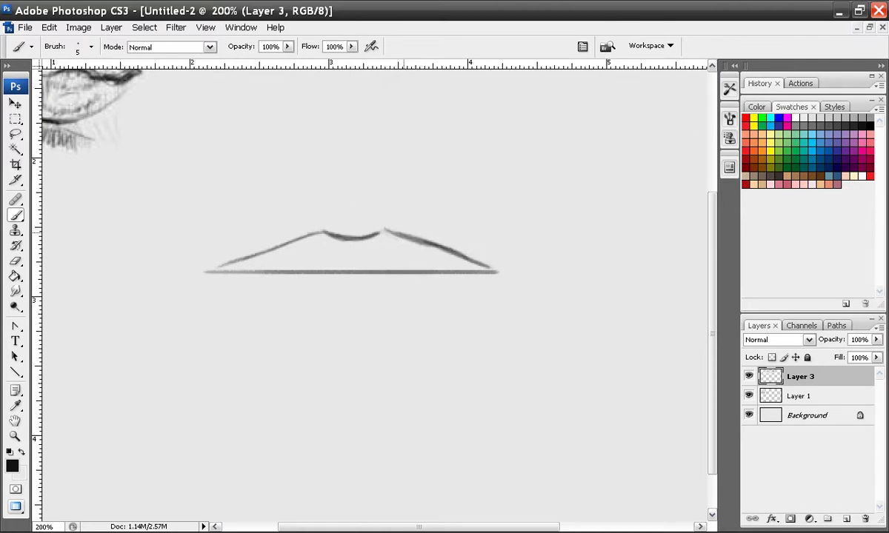
{"action": "key", "text": "ctrl+alt+z"}
{"action": "key", "text": "ctrl+alt+z"}
{"action": "key", "text": "ctrl+alt+z"}
{"action": "key", "text": "ctrl+alt+z"}
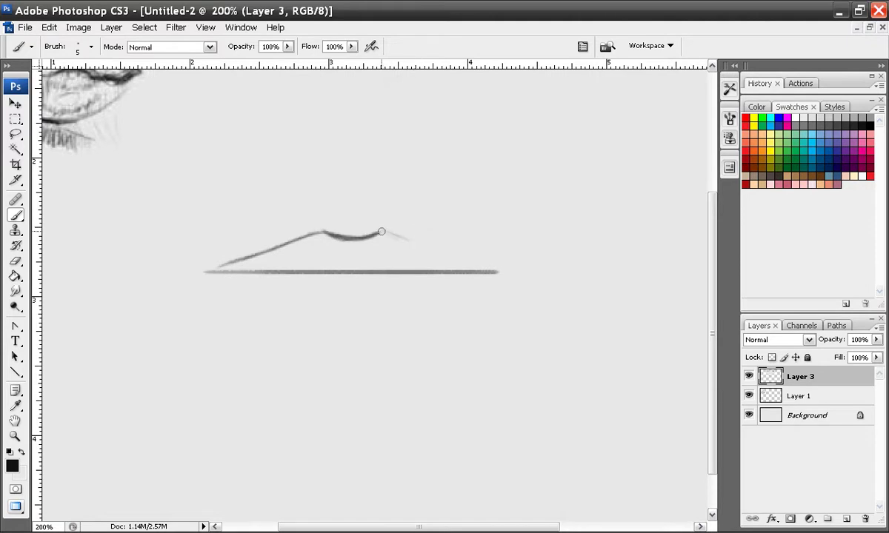
- Draw the upper lip's right slope from the central dip to the guide line and reinforce the left slope
{"action": "left_click_drag", "start_coordinate": [383, 232], "coordinate": [472, 264]}
{"action": "left_click_drag", "start_coordinate": [387, 233], "coordinate": [475, 265]}
{"action": "left_click_drag", "start_coordinate": [380, 230], "coordinate": [460, 255]}
{"action": "mouse_move", "coordinate": [323, 230]}
{"action": "left_mouse_down"}
{"action": "mouse_move", "coordinate": [226, 267]}
{"action": "mouse_move", "coordinate": [269, 248]}
{"action": "mouse_move", "coordinate": [227, 264]}
{"action": "left_mouse_up"}
{"action": "left_click_drag", "start_coordinate": [431, 245], "coordinate": [483, 270]}
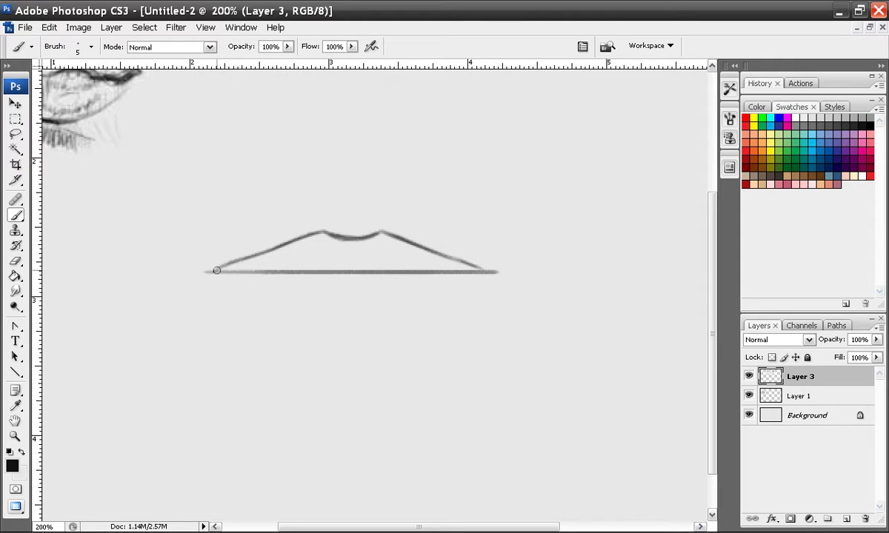
- Sketch the upper lip's wavy lower edge along the guide line, with both mouth corners dipping slightly below it
{"action": "mouse_move", "coordinate": [214, 271]}
{"action": "left_mouse_down"}
{"action": "mouse_move", "coordinate": [304, 270]}
{"action": "mouse_move", "coordinate": [255, 283]}
{"action": "mouse_move", "coordinate": [280, 274]}
{"action": "mouse_move", "coordinate": [255, 282]}
{"action": "mouse_move", "coordinate": [204, 268]}
{"action": "left_mouse_up"}
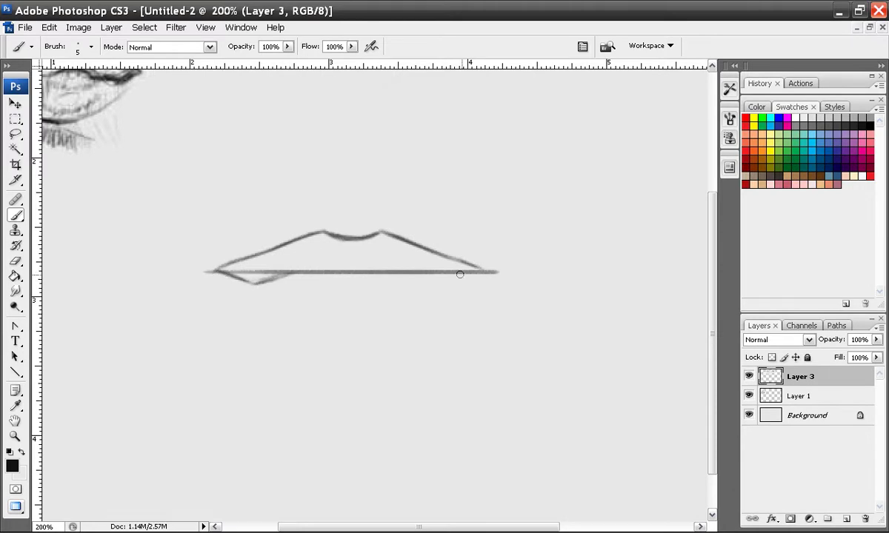
{"action": "mouse_move", "coordinate": [480, 267]}
{"action": "left_mouse_down"}
{"action": "mouse_move", "coordinate": [451, 282]}
{"action": "mouse_move", "coordinate": [410, 271]}
{"action": "mouse_move", "coordinate": [446, 281]}
{"action": "left_mouse_up"}
{"action": "mouse_move", "coordinate": [285, 274]}
{"action": "left_mouse_down"}
{"action": "mouse_move", "coordinate": [328, 264]}
{"action": "mouse_move", "coordinate": [418, 274]}
{"action": "mouse_move", "coordinate": [360, 262]}
{"action": "mouse_move", "coordinate": [272, 279]}
{"action": "mouse_move", "coordinate": [329, 272]}
{"action": "mouse_move", "coordinate": [298, 271]}
{"action": "mouse_move", "coordinate": [314, 267]}
{"action": "mouse_move", "coordinate": [350, 274]}
{"action": "mouse_move", "coordinate": [389, 266]}
{"action": "mouse_move", "coordinate": [409, 271]}
{"action": "mouse_move", "coordinate": [290, 272]}
{"action": "mouse_move", "coordinate": [392, 268]}
{"action": "mouse_move", "coordinate": [445, 281]}
{"action": "mouse_move", "coordinate": [370, 267]}
{"action": "mouse_move", "coordinate": [391, 264]}
{"action": "mouse_move", "coordinate": [315, 270]}
{"action": "mouse_move", "coordinate": [238, 289]}
{"action": "mouse_move", "coordinate": [255, 272]}
{"action": "mouse_move", "coordinate": [282, 283]}
{"action": "mouse_move", "coordinate": [235, 276]}
{"action": "mouse_move", "coordinate": [252, 283]}
{"action": "mouse_move", "coordinate": [306, 271]}
{"action": "mouse_move", "coordinate": [258, 282]}
{"action": "mouse_move", "coordinate": [240, 265]}
{"action": "left_mouse_up"}
{"action": "key", "text": "ctrl+z"}
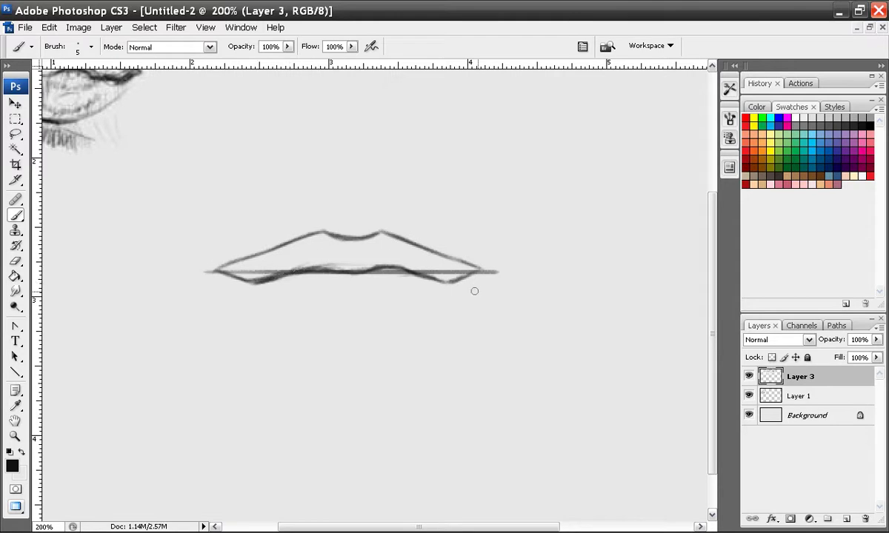
{"action": "left_click_drag", "start_coordinate": [478, 268], "coordinate": [425, 287]}
- Try sketching the lower lip's outline, first as two half arcs and again as one deeper continuous curve, undoing each version
{"action": "mouse_move", "coordinate": [226, 265]}
{"action": "left_mouse_down"}
{"action": "mouse_move", "coordinate": [244, 289]}
{"action": "mouse_move", "coordinate": [330, 325]}
{"action": "left_mouse_up"}
{"action": "left_click_drag", "start_coordinate": [457, 286], "coordinate": [362, 327]}
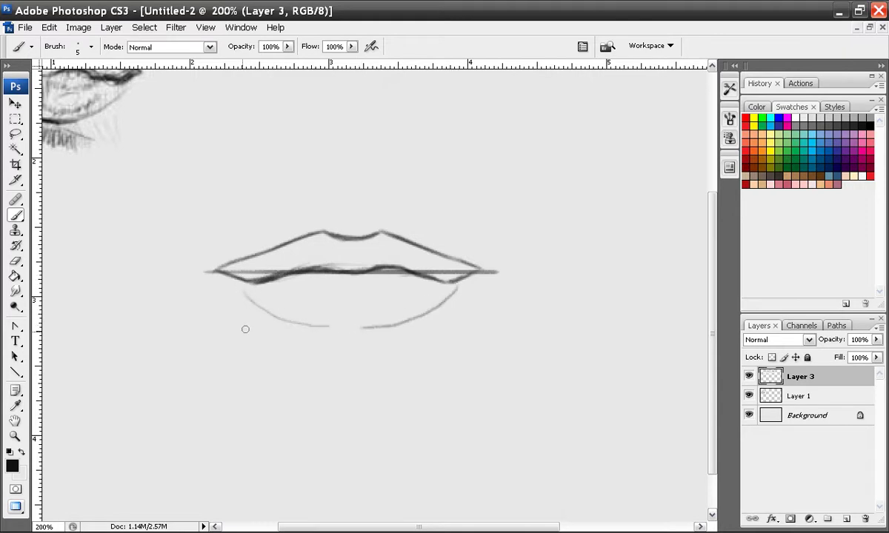
{"action": "key", "text": "ctrl+z"}
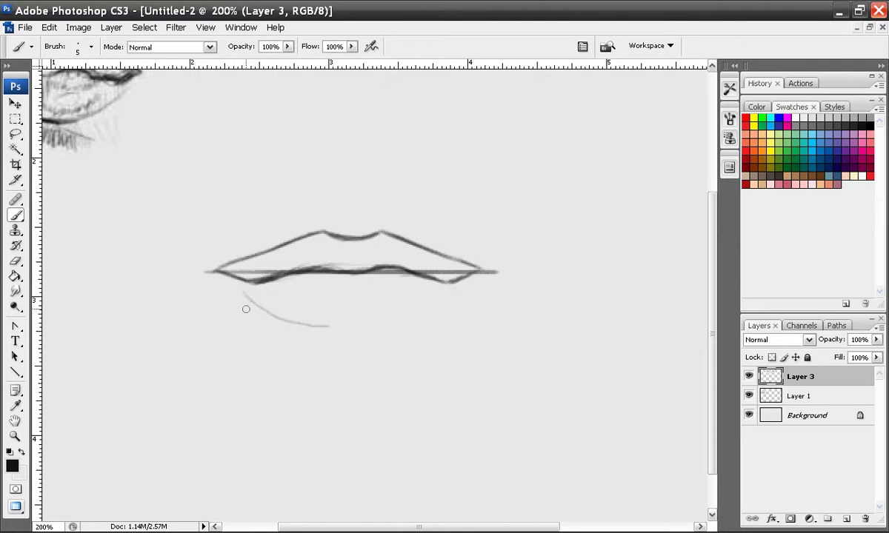
{"action": "key", "text": "ctrl+alt+z"}
{"action": "mouse_move", "coordinate": [221, 293]}
{"action": "left_mouse_down"}
{"action": "mouse_move", "coordinate": [273, 340]}
{"action": "mouse_move", "coordinate": [332, 353]}
{"action": "mouse_move", "coordinate": [420, 340]}
{"action": "mouse_move", "coordinate": [469, 289]}
{"action": "left_mouse_up"}
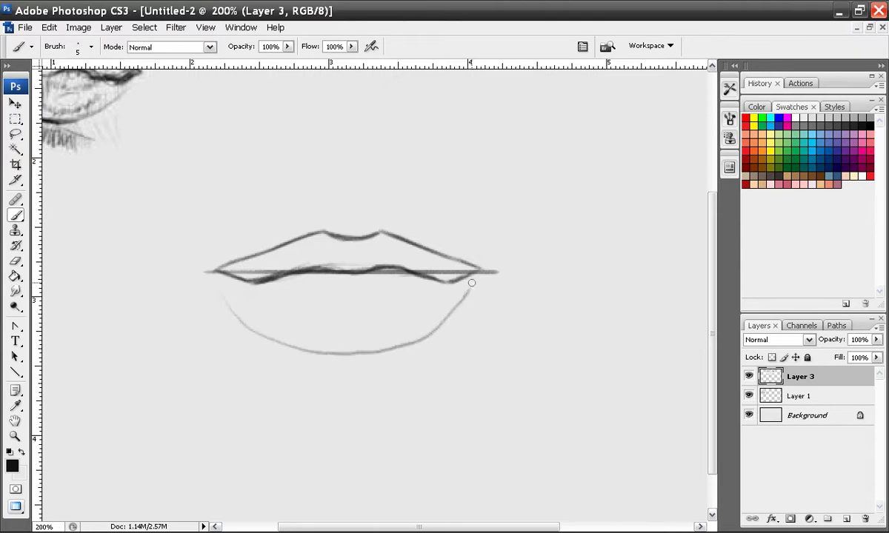
{"action": "key", "text": "ctrl+z"}
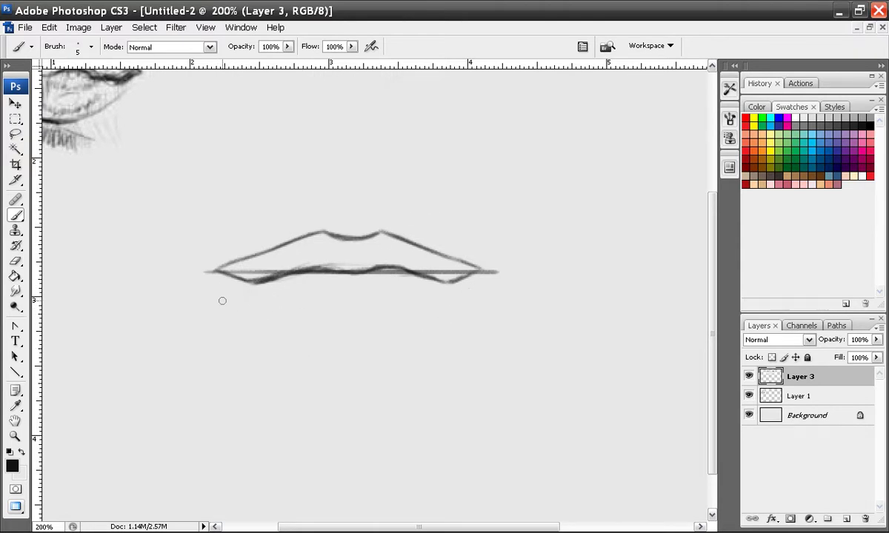
- Lightly sketch the lower lip's outline as a wide curve with a flat base, open below both mouth corners
{"action": "mouse_move", "coordinate": [227, 296]}
{"action": "left_mouse_down"}
{"action": "mouse_move", "coordinate": [264, 339]}
{"action": "mouse_move", "coordinate": [318, 357]}
{"action": "mouse_move", "coordinate": [411, 355]}
{"action": "mouse_move", "coordinate": [459, 309]}
{"action": "left_mouse_up"}
{"action": "key", "text": "ctrl+z"}
{"action": "mouse_move", "coordinate": [228, 294]}
{"action": "left_mouse_down"}
{"action": "mouse_move", "coordinate": [264, 333]}
{"action": "mouse_move", "coordinate": [305, 346]}
{"action": "mouse_move", "coordinate": [379, 346]}
{"action": "left_mouse_up"}
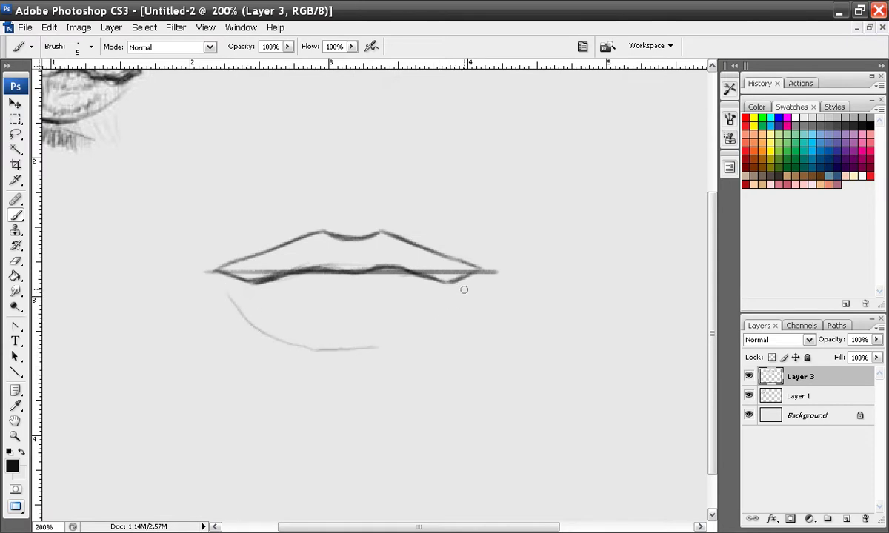
{"action": "mouse_move", "coordinate": [369, 347]}
{"action": "left_mouse_down"}
{"action": "mouse_move", "coordinate": [430, 324]}
{"action": "mouse_move", "coordinate": [454, 294]}
{"action": "mouse_move", "coordinate": [415, 334]}
{"action": "mouse_move", "coordinate": [451, 298]}
{"action": "mouse_move", "coordinate": [431, 326]}
{"action": "mouse_move", "coordinate": [373, 347]}
{"action": "left_mouse_up"}
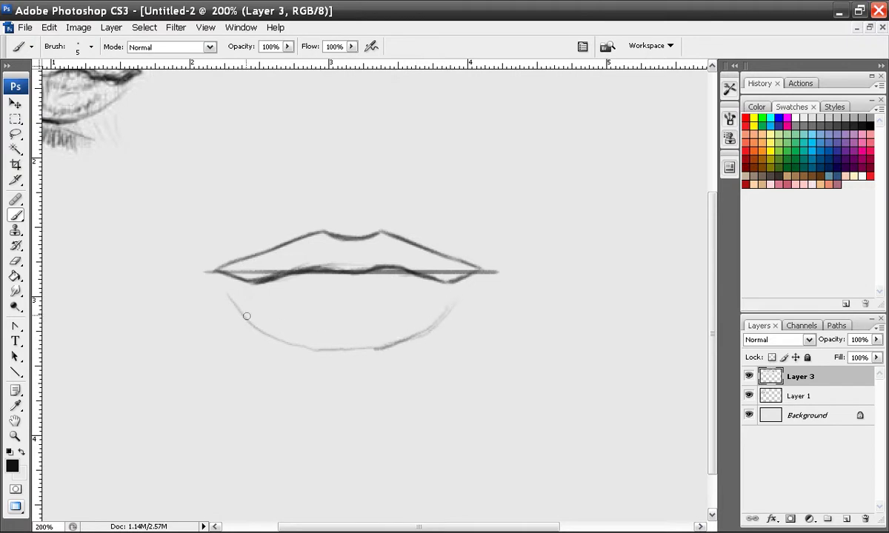
{"action": "mouse_move", "coordinate": [231, 293]}
{"action": "left_mouse_down"}
{"action": "mouse_move", "coordinate": [280, 342]}
{"action": "mouse_move", "coordinate": [361, 347]}
{"action": "mouse_move", "coordinate": [390, 337]}
{"action": "left_mouse_up"}
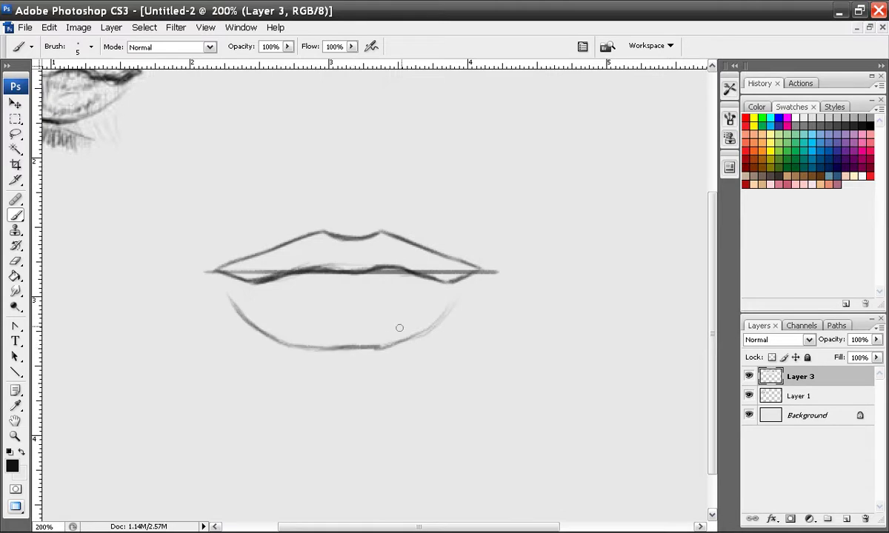
- Darken the lower lip outline's left side and flat base with repeated brush strokes
{"action": "key", "text": "ctrl+plus"}
{"action": "key", "text": "ctrl+plus"}
{"action": "left_click_drag", "start_coordinate": [282, 350], "coordinate": [356, 217]}
{"action": "left_click_drag", "start_coordinate": [78, 156], "coordinate": [128, 215]}
{"action": "left_click_drag", "start_coordinate": [93, 182], "coordinate": [141, 228]}
{"action": "mouse_move", "coordinate": [80, 165]}
{"action": "left_mouse_down"}
{"action": "mouse_move", "coordinate": [119, 216]}
{"action": "mouse_move", "coordinate": [99, 195]}
{"action": "mouse_move", "coordinate": [135, 224]}
{"action": "mouse_move", "coordinate": [80, 165]}
{"action": "mouse_move", "coordinate": [228, 274]}
{"action": "mouse_move", "coordinate": [110, 203]}
{"action": "mouse_move", "coordinate": [201, 272]}
{"action": "mouse_move", "coordinate": [162, 253]}
{"action": "mouse_move", "coordinate": [245, 280]}
{"action": "mouse_move", "coordinate": [134, 230]}
{"action": "mouse_move", "coordinate": [275, 291]}
{"action": "mouse_move", "coordinate": [181, 260]}
{"action": "mouse_move", "coordinate": [305, 288]}
{"action": "mouse_move", "coordinate": [208, 274]}
{"action": "mouse_move", "coordinate": [292, 292]}
{"action": "mouse_move", "coordinate": [263, 286]}
{"action": "mouse_move", "coordinate": [369, 292]}
{"action": "mouse_move", "coordinate": [288, 294]}
{"action": "mouse_move", "coordinate": [454, 289]}
{"action": "left_mouse_up"}
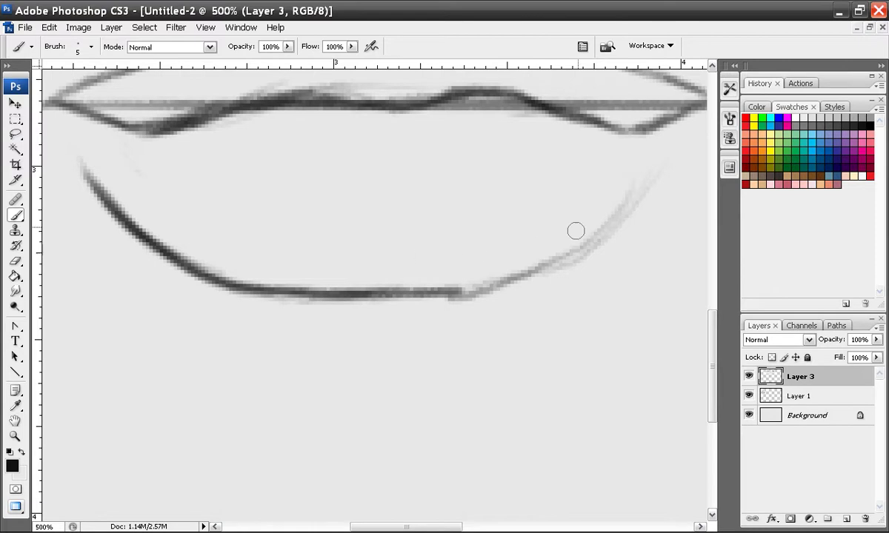
- Darken the lower lip outline's right side and blend it smoothly into the flat base
{"action": "mouse_move", "coordinate": [614, 155]}
{"action": "left_mouse_down"}
{"action": "mouse_move", "coordinate": [590, 226]}
{"action": "mouse_move", "coordinate": [540, 268]}
{"action": "mouse_move", "coordinate": [578, 242]}
{"action": "mouse_move", "coordinate": [503, 252]}
{"action": "left_mouse_up"}
{"action": "left_click_drag", "start_coordinate": [611, 173], "coordinate": [469, 260]}
{"action": "left_click_drag", "start_coordinate": [585, 231], "coordinate": [452, 294]}
{"action": "left_click_drag", "start_coordinate": [528, 241], "coordinate": [419, 300]}
{"action": "left_click_drag", "start_coordinate": [485, 255], "coordinate": [440, 290]}
{"action": "left_click_drag", "start_coordinate": [353, 234], "coordinate": [312, 304]}
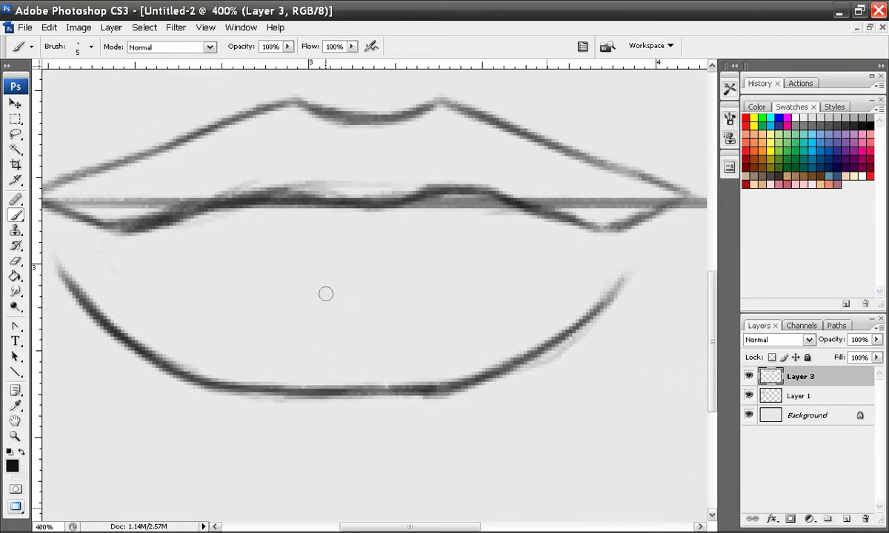
{"action": "key", "text": "ctrl+minus"}
{"action": "key", "text": "ctrl+minus"}
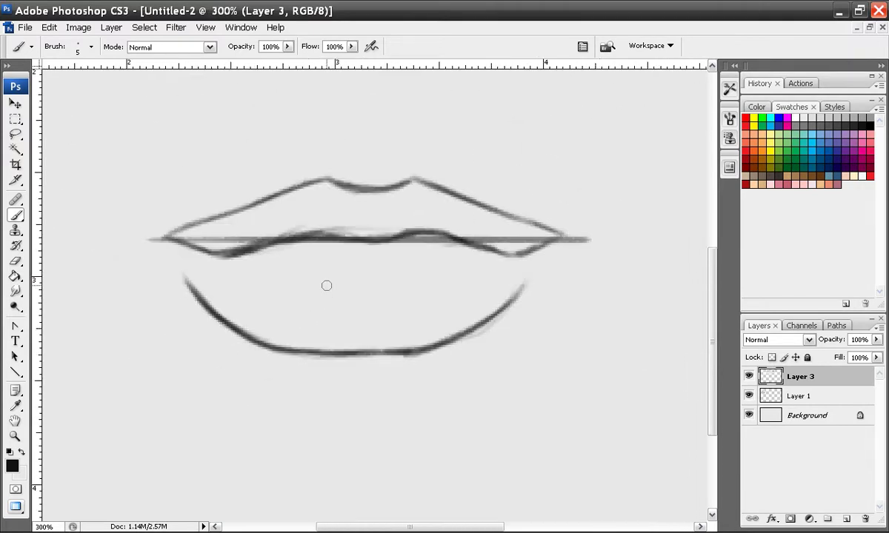
{"action": "key", "text": "ctrl+minus"}
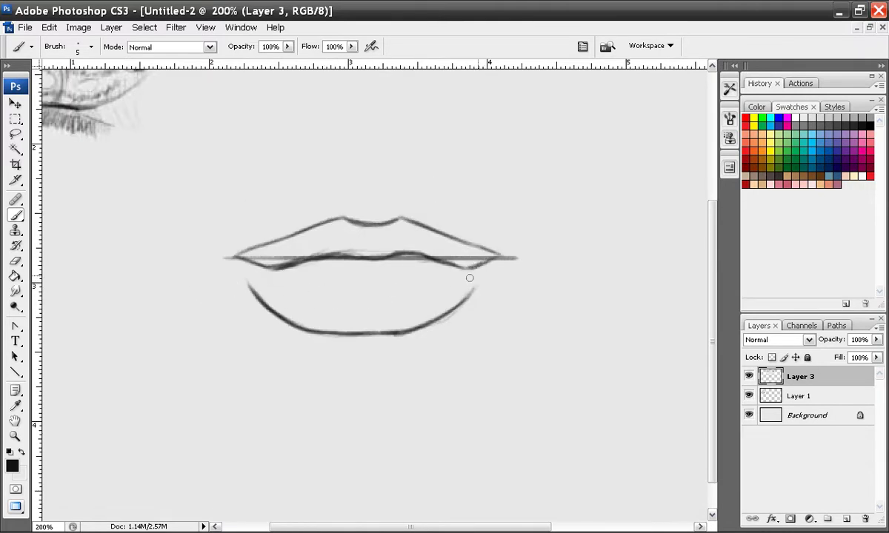
- Select the lower lip outline with the Lasso, shift it slightly right to centre it under the upper lip, and deselect
{"action": "left_click", "coordinate": [15, 134]}
{"action": "mouse_move", "coordinate": [293, 288]}
{"action": "left_mouse_down"}
{"action": "mouse_move", "coordinate": [229, 273]}
{"action": "mouse_move", "coordinate": [397, 362]}
{"action": "mouse_move", "coordinate": [474, 285]}
{"action": "mouse_move", "coordinate": [297, 287]}
{"action": "left_mouse_up"}
{"action": "key", "text": "v"}
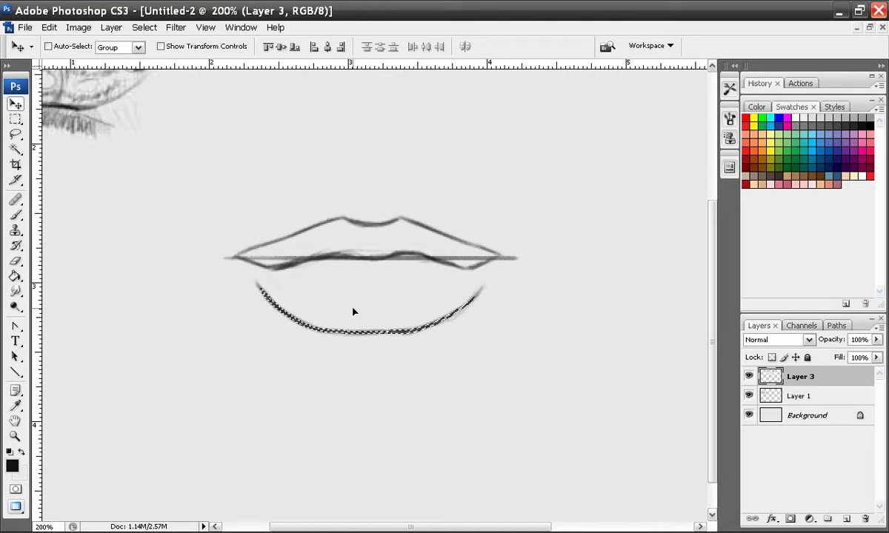
{"action": "left_click", "coordinate": [15, 134]}
{"action": "left_click", "coordinate": [97, 176]}
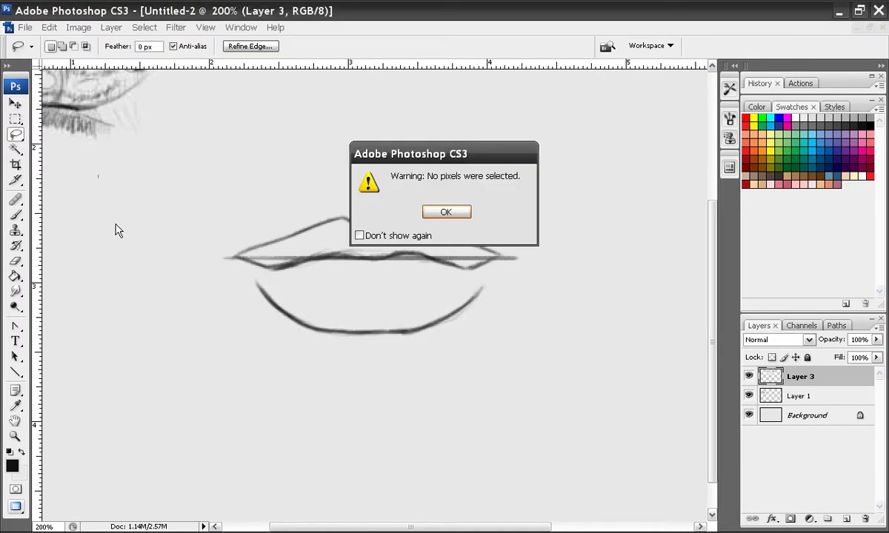
{"action": "left_click", "coordinate": [447, 212]}
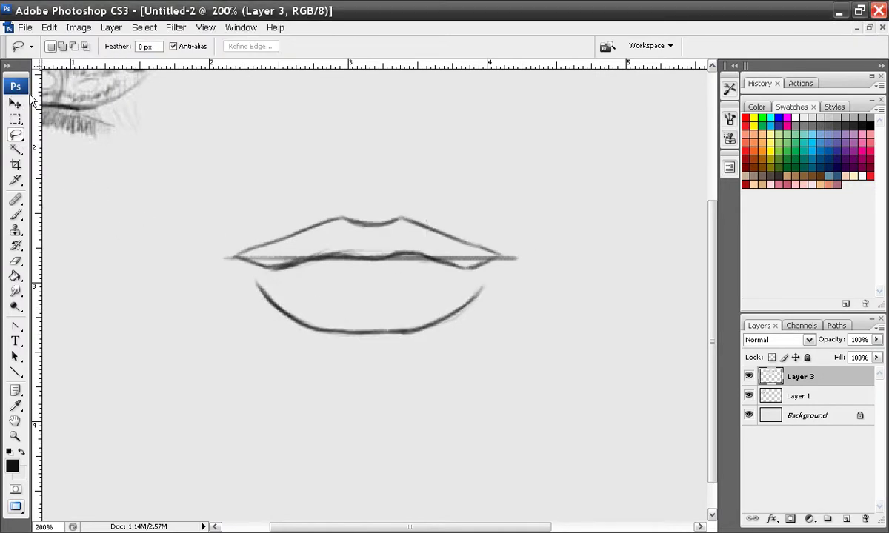
- Brush in the lower lip's inner edge as a short angled line hanging beneath the middle of the mouth line
{"action": "left_click", "coordinate": [16, 214]}
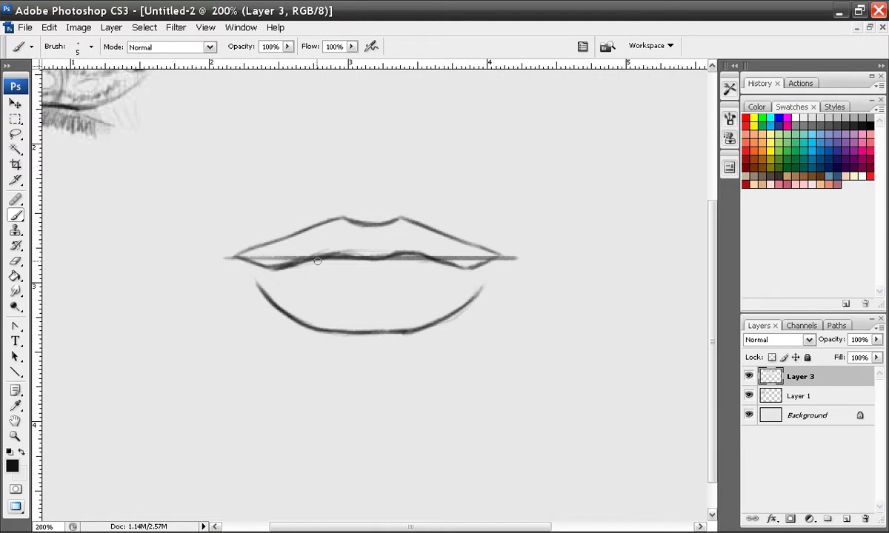
{"action": "left_click_drag", "start_coordinate": [305, 262], "coordinate": [324, 276]}
{"action": "left_click_drag", "start_coordinate": [429, 259], "coordinate": [410, 272]}
{"action": "mouse_move", "coordinate": [300, 253]}
{"action": "left_mouse_down"}
{"action": "mouse_move", "coordinate": [321, 274]}
{"action": "mouse_move", "coordinate": [403, 272]}
{"action": "mouse_move", "coordinate": [322, 274]}
{"action": "mouse_move", "coordinate": [311, 264]}
{"action": "mouse_move", "coordinate": [332, 276]}
{"action": "left_mouse_up"}
{"action": "left_click_drag", "start_coordinate": [427, 259], "coordinate": [407, 274]}
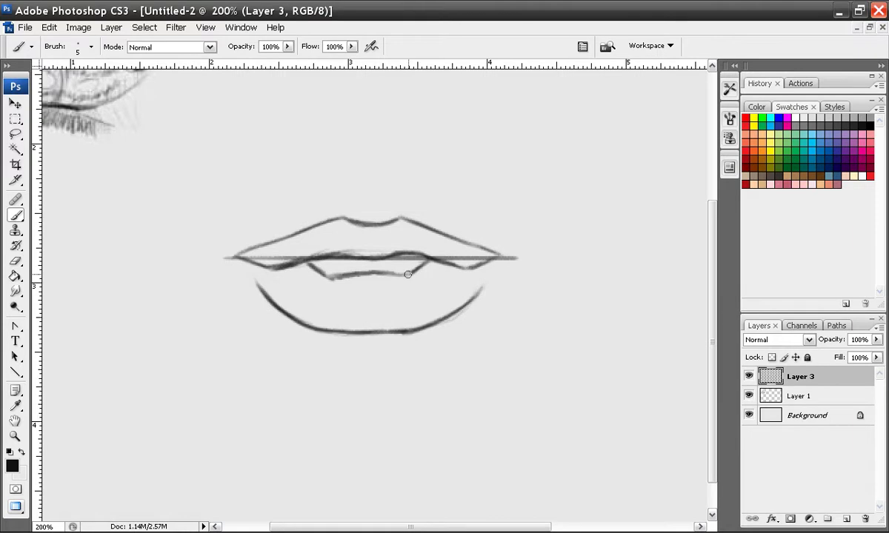
- Erase the straight guide line and stray marks around the mouth line with a 5 px eraser
{"action": "left_click", "coordinate": [15, 260]}
{"action": "right_click", "coordinate": [266, 239]}
{"action": "left_click", "coordinate": [288, 364]}
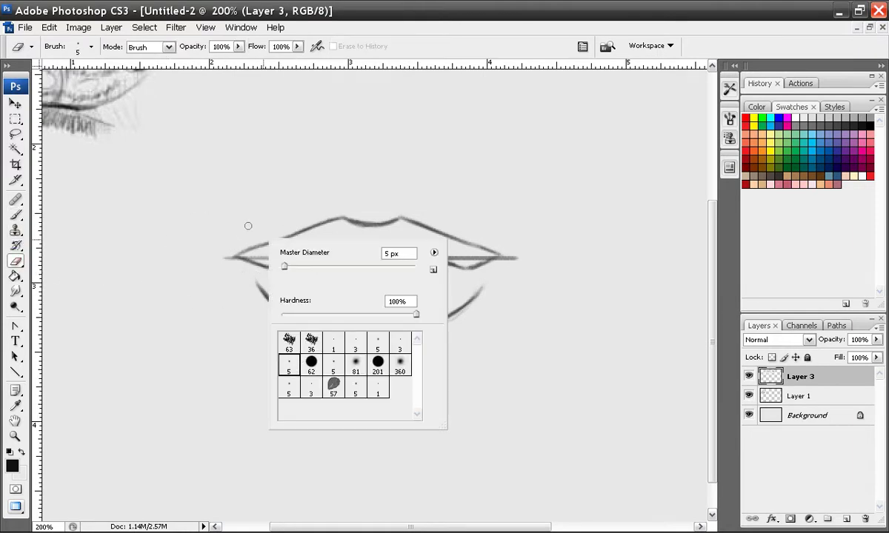
{"action": "left_click", "coordinate": [206, 259]}
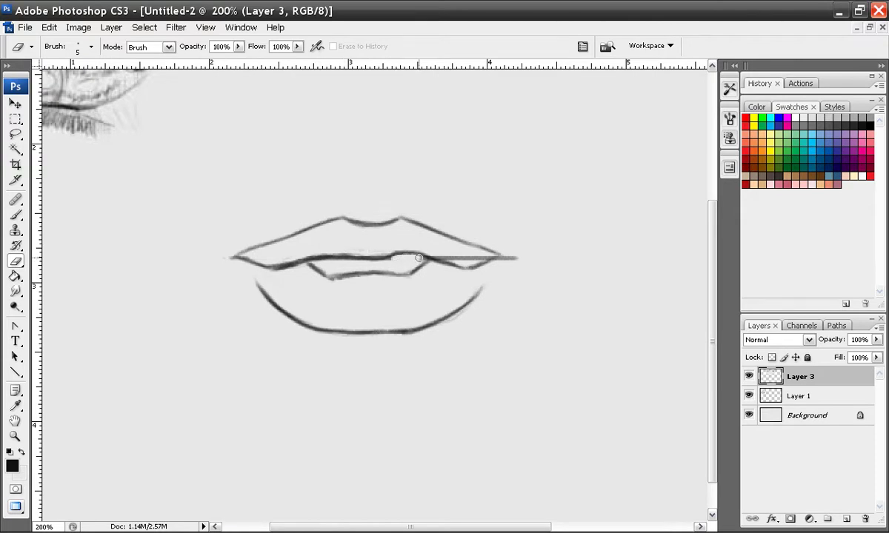
{"action": "mouse_move", "coordinate": [392, 255]}
{"action": "left_mouse_down"}
{"action": "mouse_move", "coordinate": [511, 254]}
{"action": "mouse_move", "coordinate": [495, 263]}
{"action": "mouse_move", "coordinate": [519, 251]}
{"action": "mouse_move", "coordinate": [483, 257]}
{"action": "mouse_move", "coordinate": [512, 252]}
{"action": "left_mouse_up"}
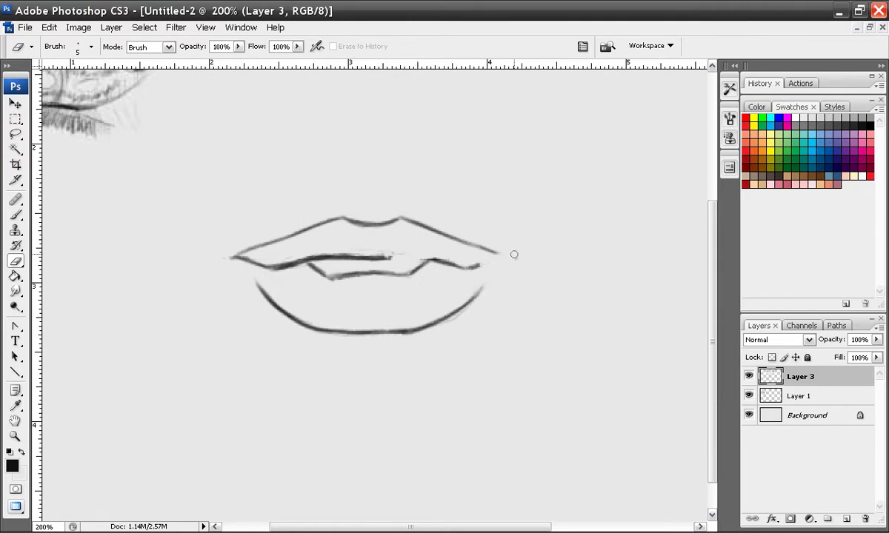
- Redraw the right half of the mouth line with the brush out to the corner and touch up the left corner
{"action": "left_click", "coordinate": [15, 215]}
{"action": "left_click_drag", "start_coordinate": [386, 256], "coordinate": [481, 264]}
{"action": "left_click_drag", "start_coordinate": [234, 247], "coordinate": [248, 263]}
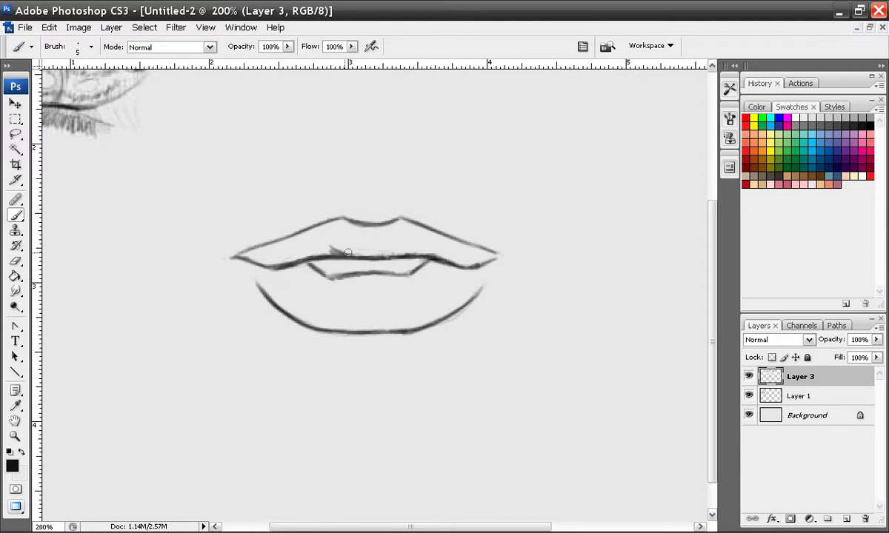
- Add small shadow accents above the mouth line, and faint contour curves and highlight shapes on the lower lip
{"action": "mouse_move", "coordinate": [400, 254]}
{"action": "left_mouse_down"}
{"action": "mouse_move", "coordinate": [413, 248]}
{"action": "mouse_move", "coordinate": [411, 256]}
{"action": "left_mouse_up"}
{"action": "left_click_drag", "start_coordinate": [317, 285], "coordinate": [311, 300]}
{"action": "left_click_drag", "start_coordinate": [369, 288], "coordinate": [368, 326]}
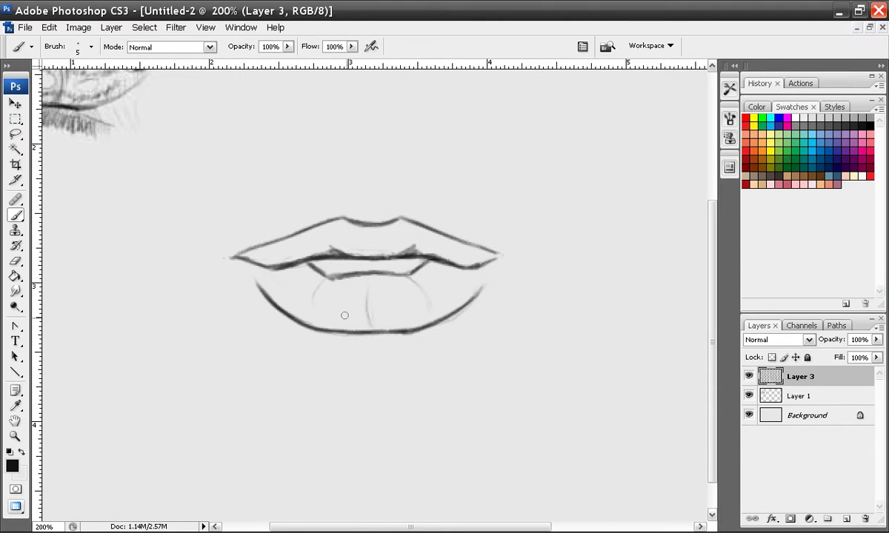
{"action": "mouse_move", "coordinate": [300, 302]}
{"action": "left_mouse_down"}
{"action": "mouse_move", "coordinate": [275, 268]}
{"action": "mouse_move", "coordinate": [322, 285]}
{"action": "mouse_move", "coordinate": [365, 286]}
{"action": "mouse_move", "coordinate": [374, 300]}
{"action": "left_mouse_up"}
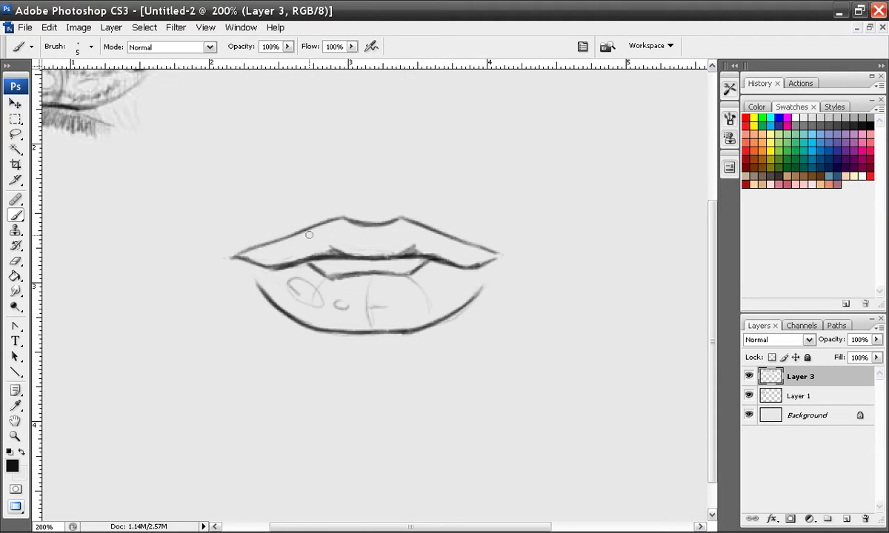
- Draw a highlight shape on the upper lip's left side and a faint second contour just above its top edge
{"action": "left_click_drag", "start_coordinate": [275, 253], "coordinate": [305, 240]}
{"action": "left_click_drag", "start_coordinate": [339, 213], "coordinate": [364, 214]}
{"action": "mouse_move", "coordinate": [339, 210]}
{"action": "left_mouse_down"}
{"action": "mouse_move", "coordinate": [412, 211]}
{"action": "mouse_move", "coordinate": [448, 226]}
{"action": "left_mouse_up"}
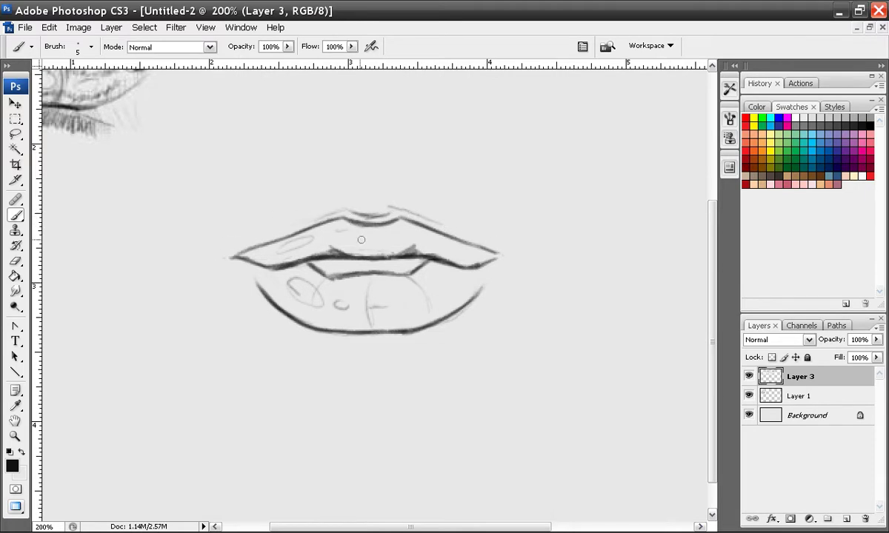
- Thicken the upper lip's lower edge near both mouth corners and start light hatching on the lower lip's left end
{"action": "mouse_move", "coordinate": [228, 247]}
{"action": "left_mouse_down"}
{"action": "mouse_move", "coordinate": [258, 265]}
{"action": "mouse_move", "coordinate": [244, 251]}
{"action": "mouse_move", "coordinate": [285, 245]}
{"action": "left_mouse_up"}
{"action": "left_click_drag", "start_coordinate": [465, 240], "coordinate": [345, 252]}
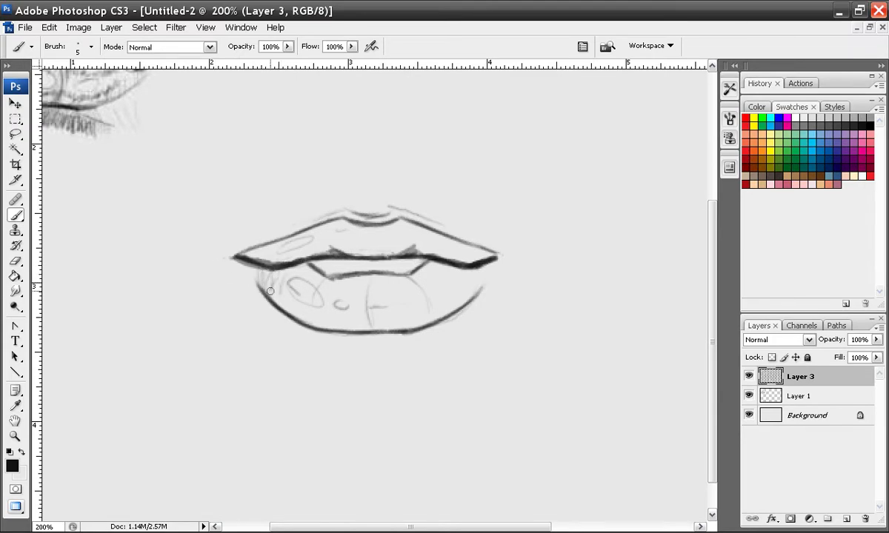
- Set a 16 px brush and shade the lower and upper lips with soft grey strokes from the corners inward
{"action": "right_click", "coordinate": [283, 259]}
{"action": "left_click", "coordinate": [326, 382]}
{"action": "left_click_drag", "start_coordinate": [337, 287], "coordinate": [315, 287]}
{"action": "key", "text": "Return"}
{"action": "mouse_move", "coordinate": [252, 248]}
{"action": "left_mouse_down"}
{"action": "mouse_move", "coordinate": [302, 304]}
{"action": "mouse_move", "coordinate": [312, 293]}
{"action": "mouse_move", "coordinate": [381, 292]}
{"action": "left_mouse_up"}
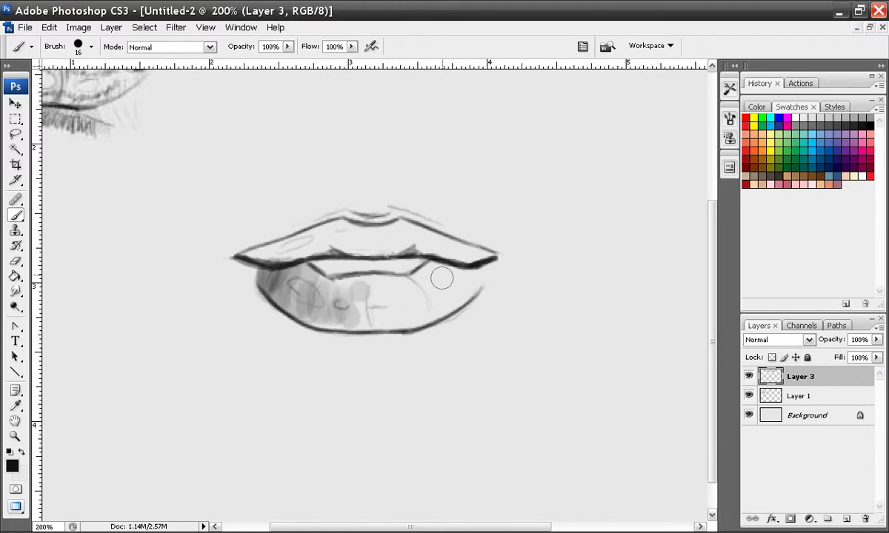
{"action": "left_click_drag", "start_coordinate": [464, 275], "coordinate": [348, 294]}
{"action": "mouse_move", "coordinate": [268, 254]}
{"action": "left_mouse_down"}
{"action": "mouse_move", "coordinate": [353, 234]}
{"action": "mouse_move", "coordinate": [355, 244]}
{"action": "mouse_move", "coordinate": [348, 237]}
{"action": "mouse_move", "coordinate": [473, 259]}
{"action": "mouse_move", "coordinate": [374, 238]}
{"action": "mouse_move", "coordinate": [430, 241]}
{"action": "mouse_move", "coordinate": [397, 231]}
{"action": "mouse_move", "coordinate": [465, 257]}
{"action": "left_mouse_up"}
{"action": "key", "text": "ctrl+minus"}
{"action": "key", "text": "ctrl+minus"}
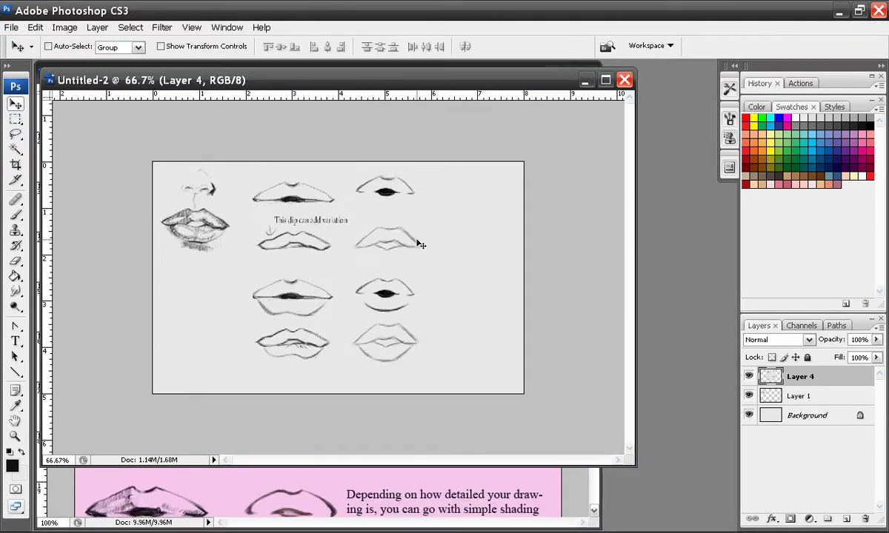
- Check the lip examples on the Untitled-1 reference sheet, and return to the Untitled-2 canvas in a maximized window
{"action": "left_click", "coordinate": [578, 494]}
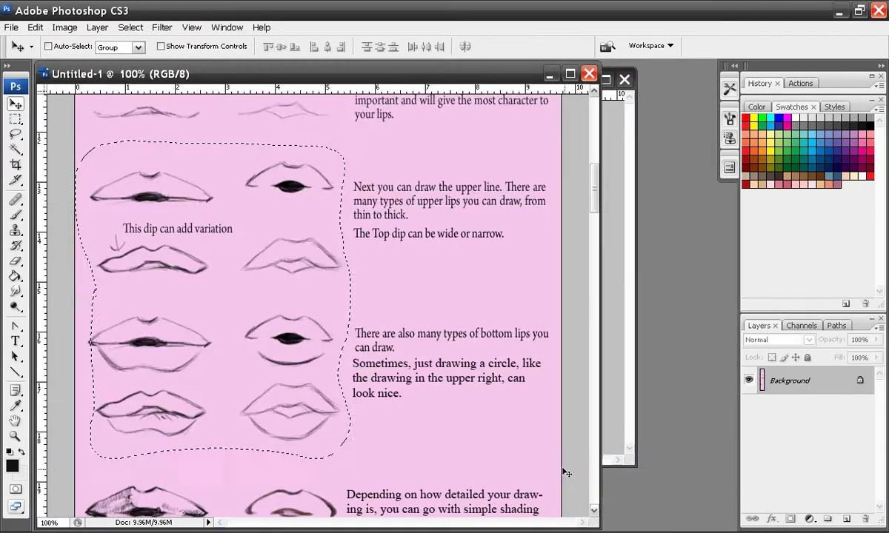
{"action": "left_click_drag", "start_coordinate": [595, 201], "coordinate": [619, 149]}
{"action": "left_click_drag", "start_coordinate": [486, 82], "coordinate": [506, 83]}
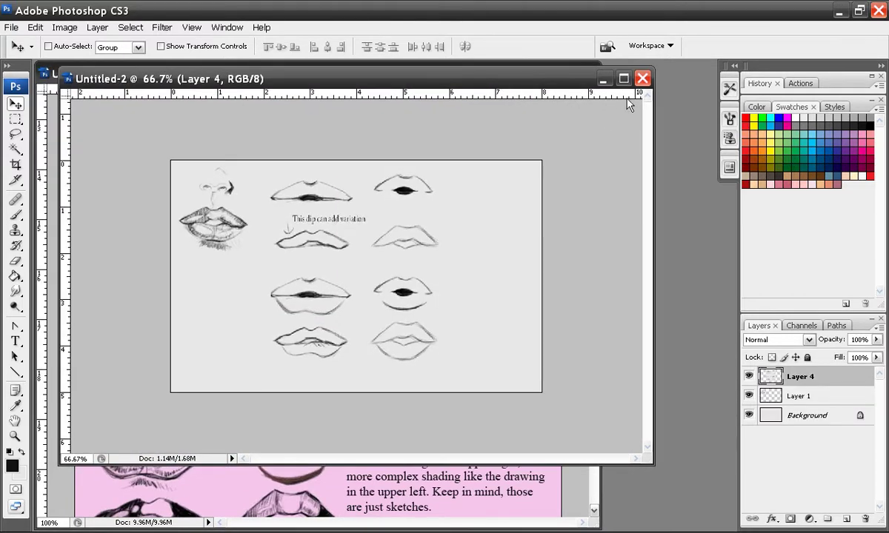
{"action": "double_click", "coordinate": [587, 78]}
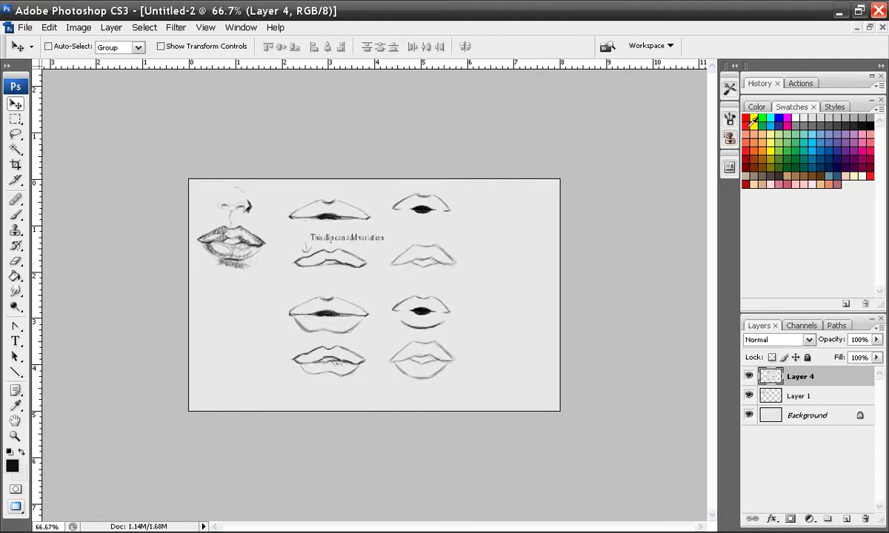
- Switch back to the Untitled-1 sheet, clear its lasso selection, and bring the shaded lip examples into view
{"action": "left_click", "coordinate": [868, 28]}
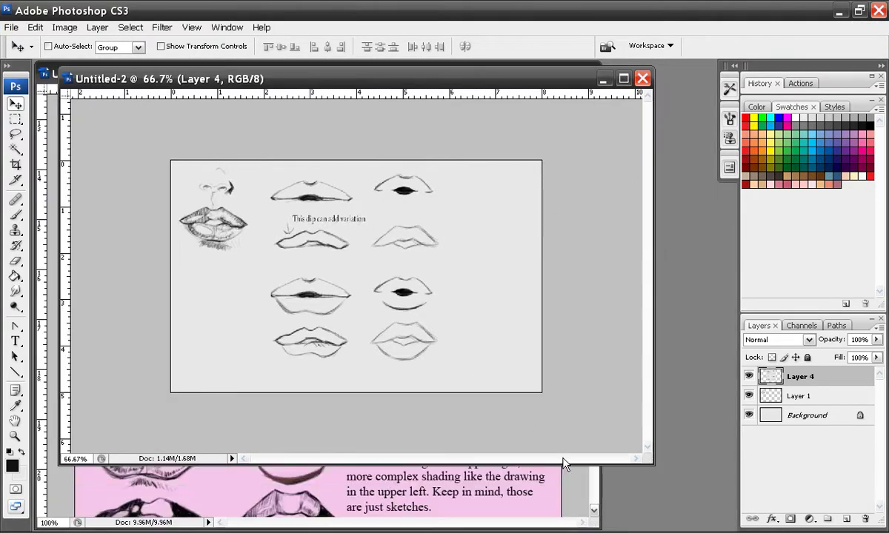
{"action": "left_click", "coordinate": [559, 474]}
{"action": "left_click", "coordinate": [556, 402]}
{"action": "left_click", "coordinate": [519, 212]}
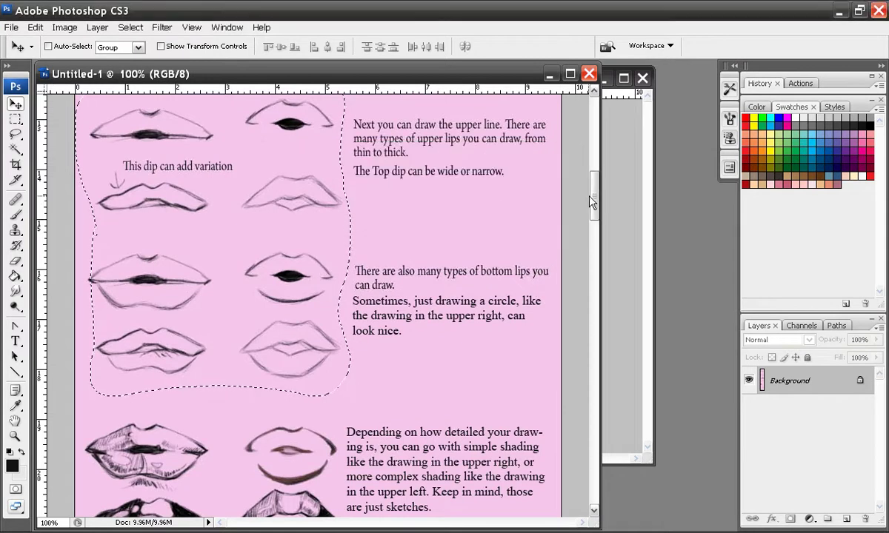
{"action": "left_click", "coordinate": [17, 135]}
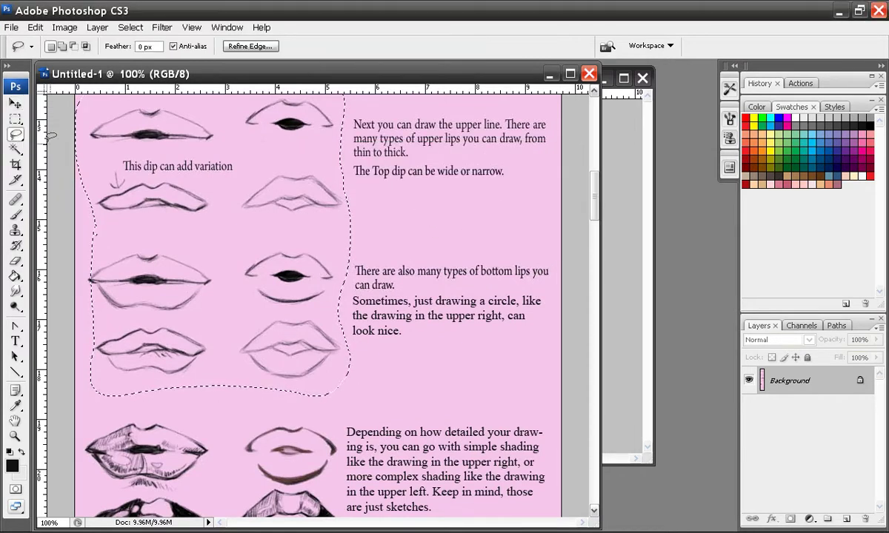
{"action": "left_click", "coordinate": [67, 176]}
{"action": "left_click_drag", "start_coordinate": [597, 194], "coordinate": [597, 225]}
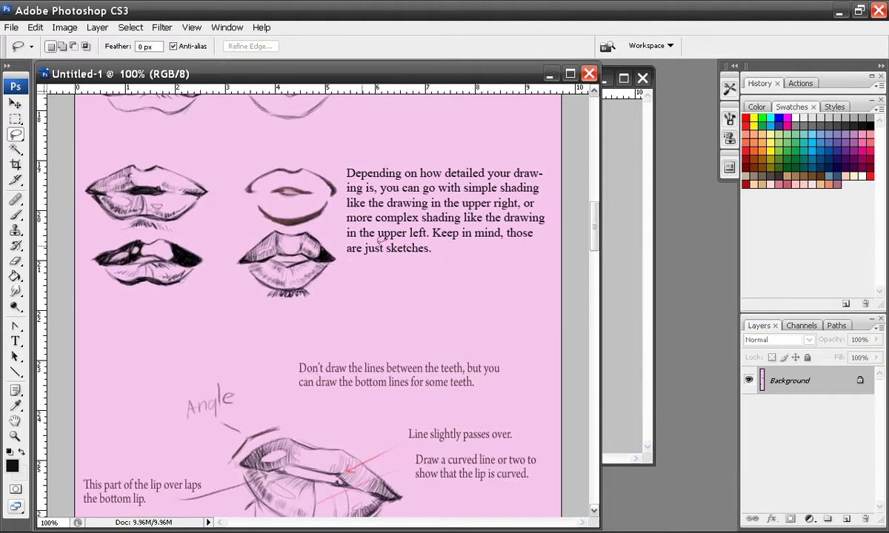